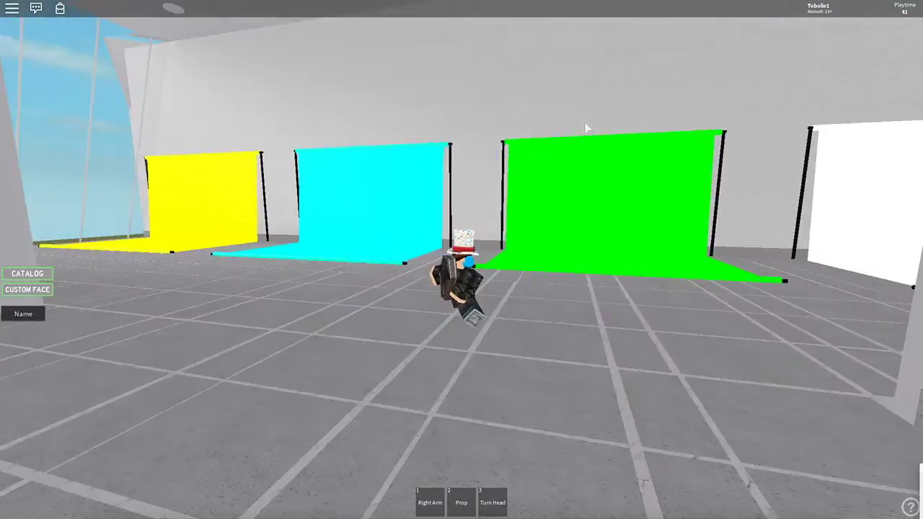
key(period)
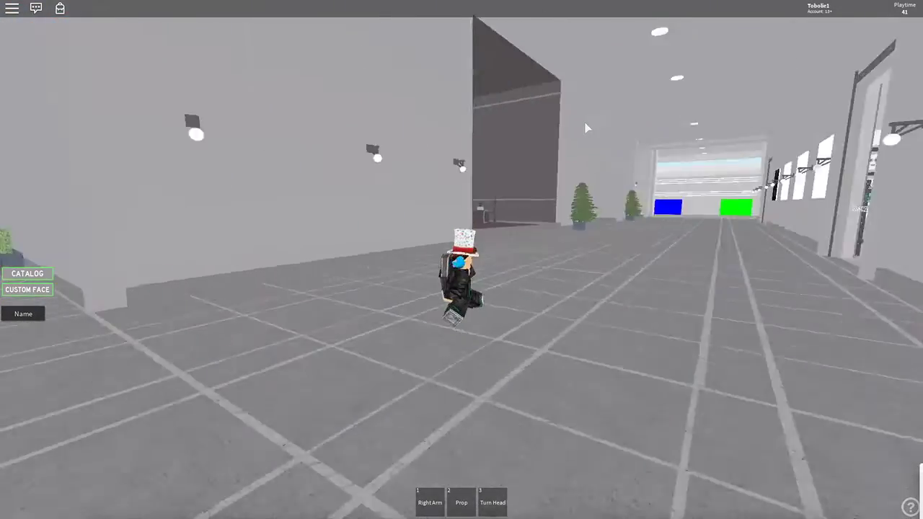
Turn the camera down the hallway and walk the avatar forward
key(comma)
key(comma)
key(comma)
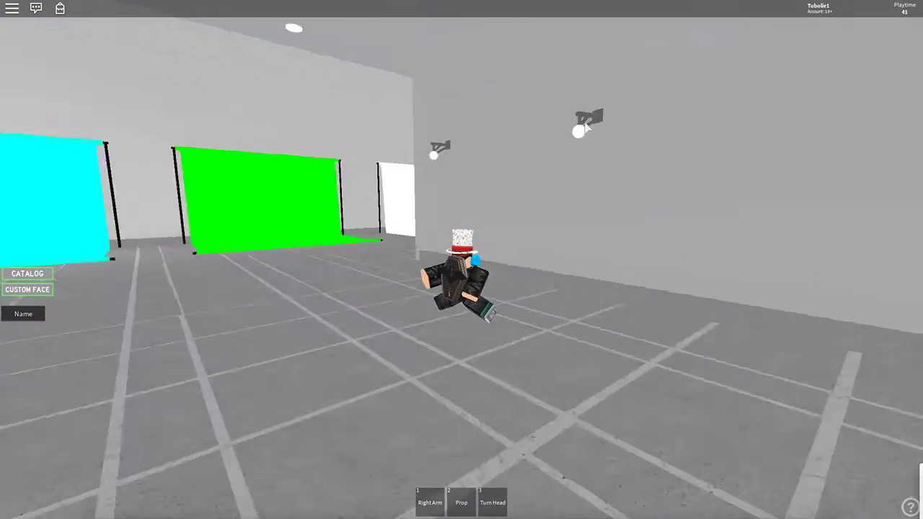
key(comma)
key(comma)
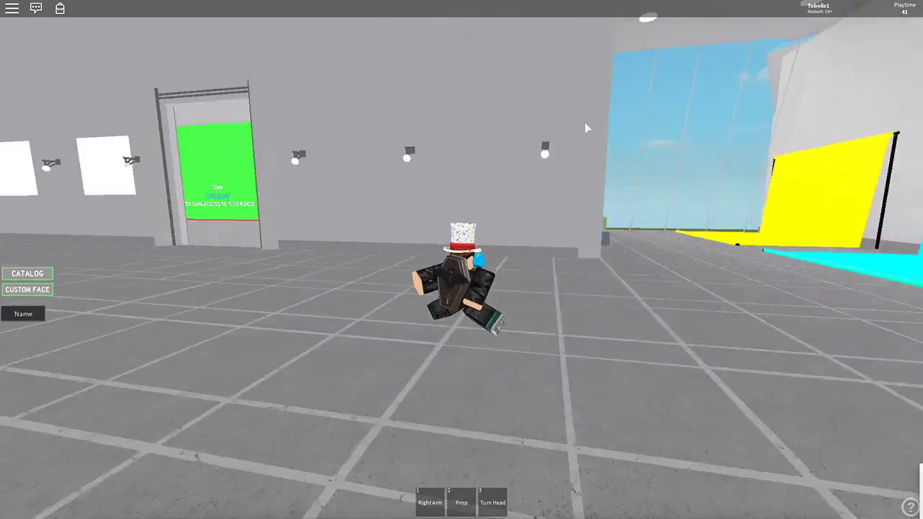
key(w)
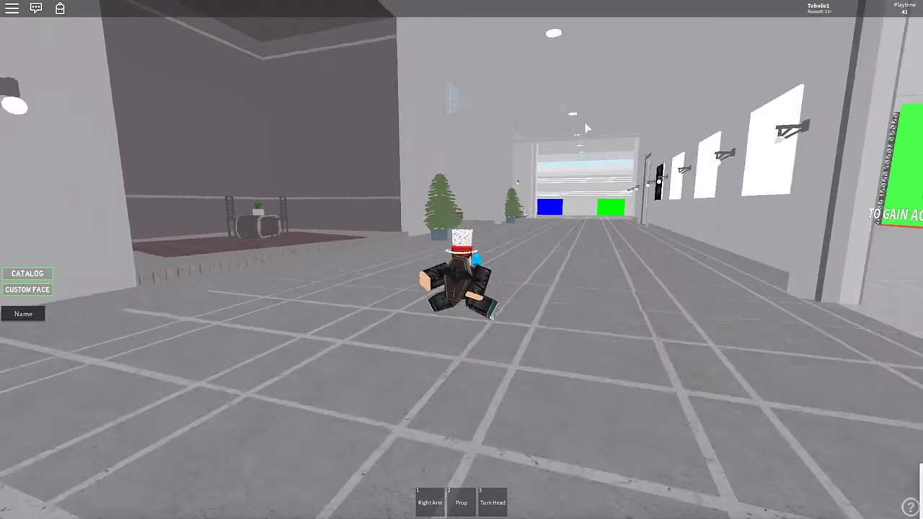
Line the camera up on the cyan and green screens and walk toward the green one
key(period)
key(comma)
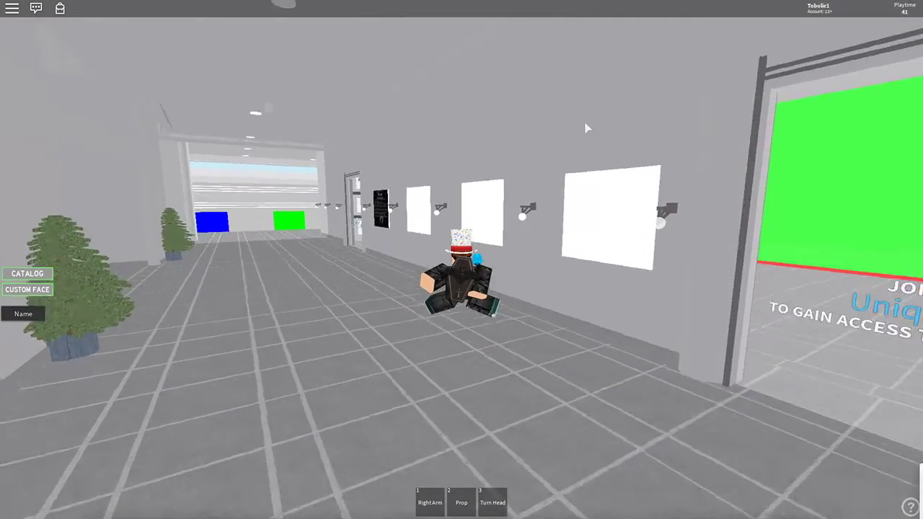
key(comma)
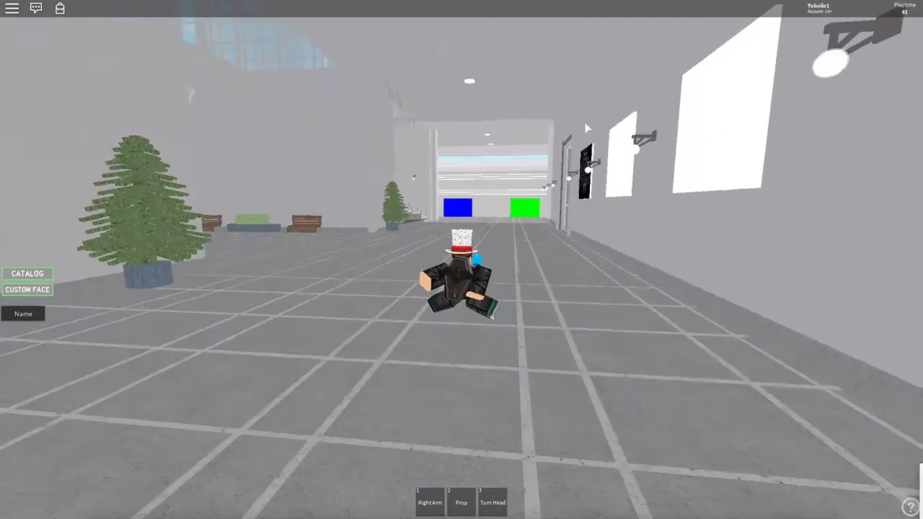
key(period)
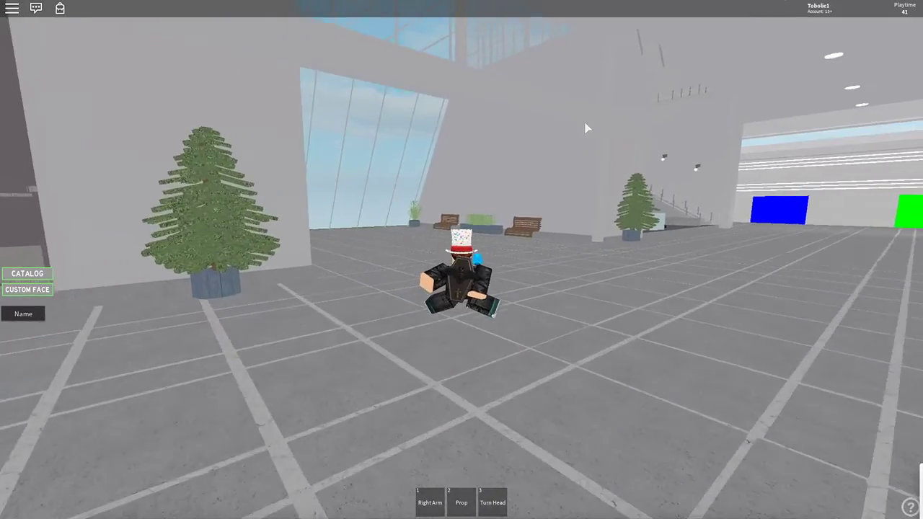
key(period)
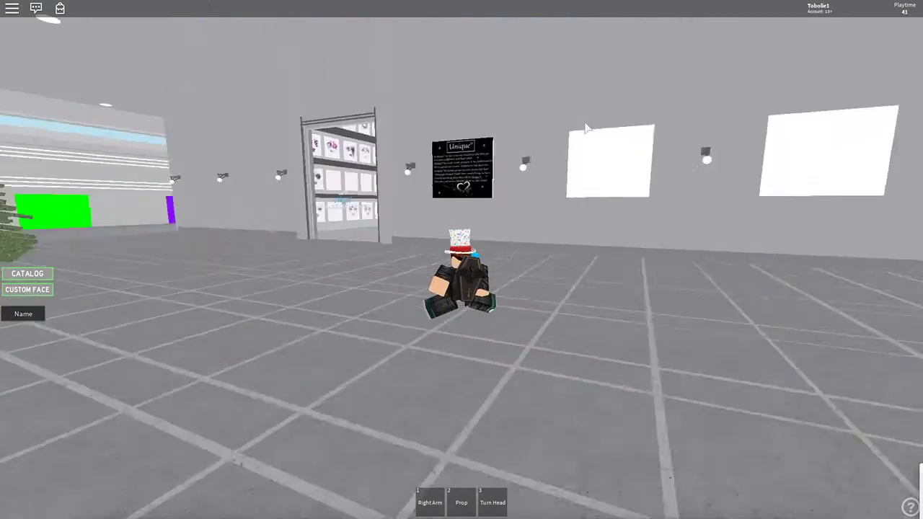
key(period)
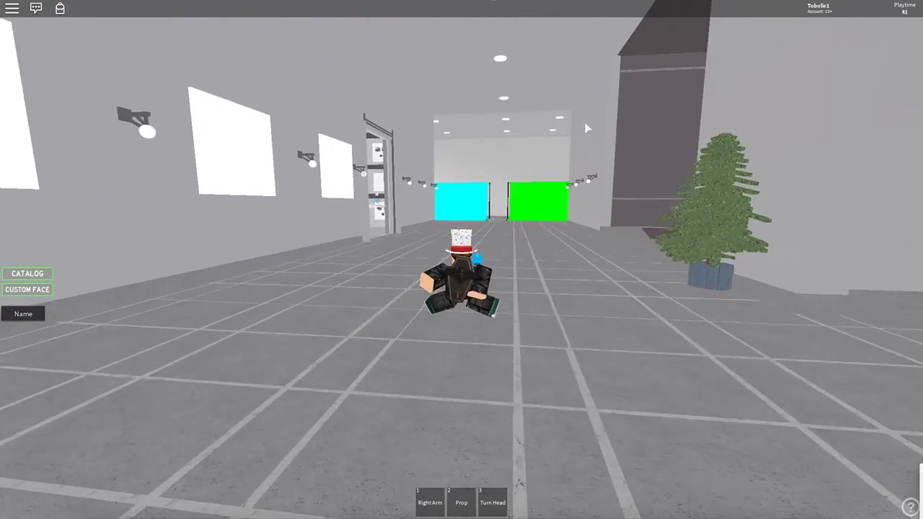
key(comma)
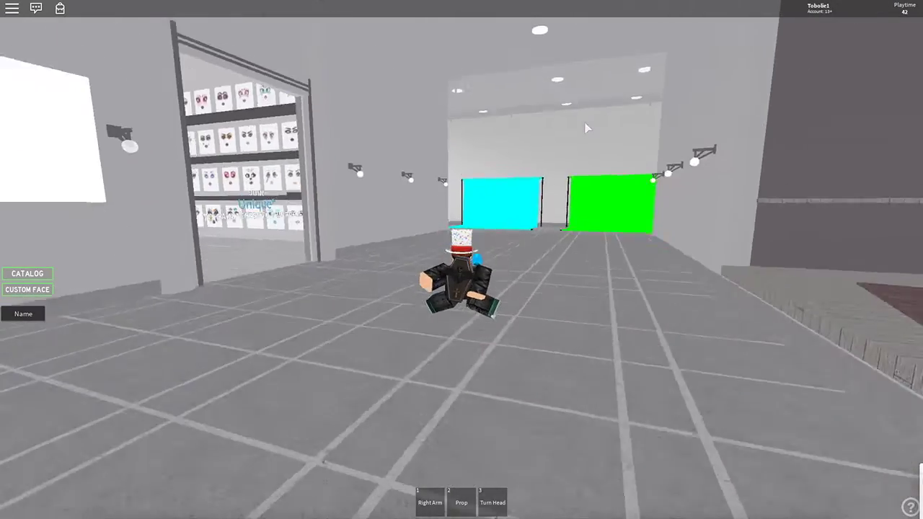
key(period)
key(period)
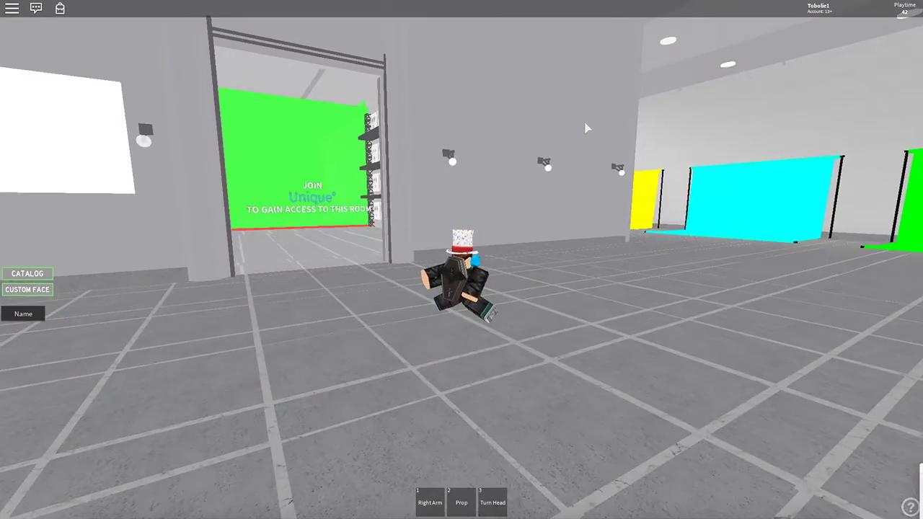
key(period)
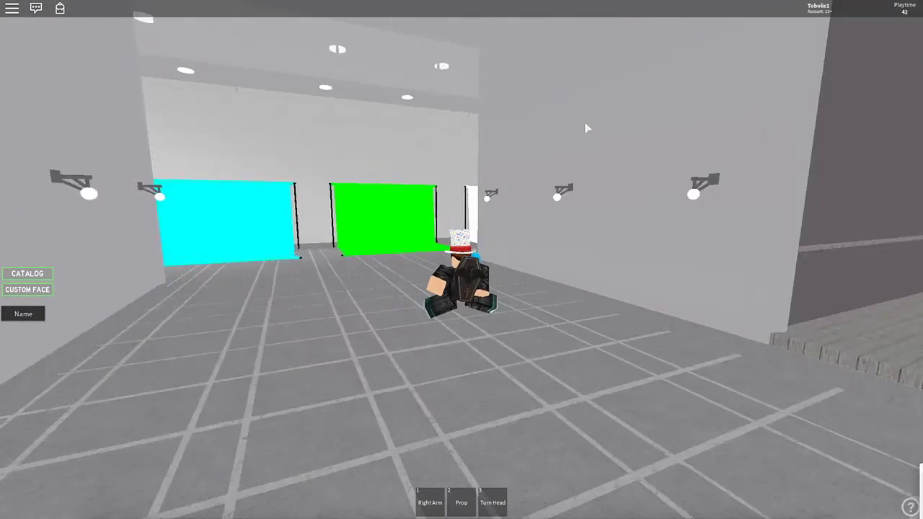
key(comma)
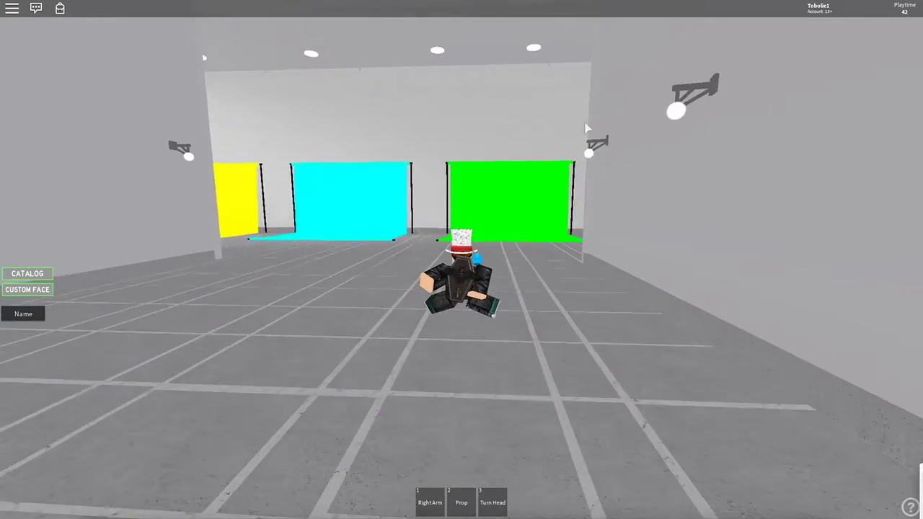
key(period)
key(comma)
key(comma)
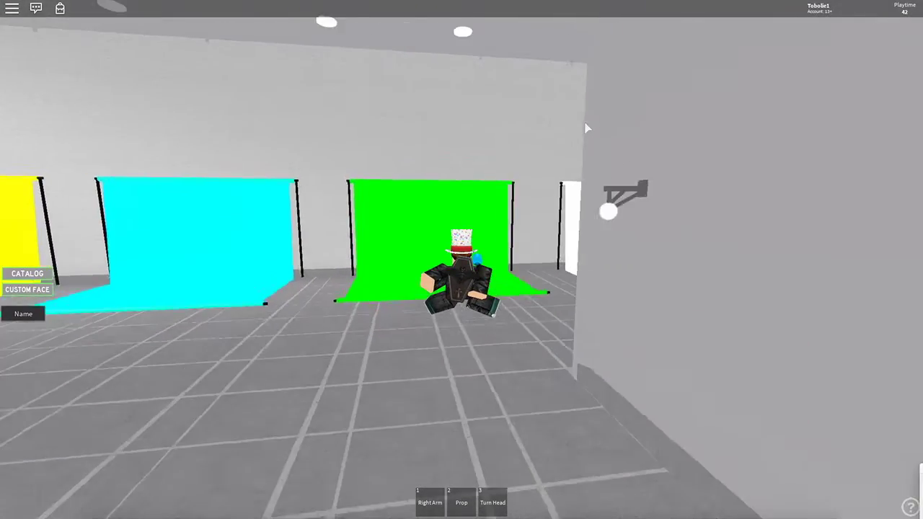
key(w)
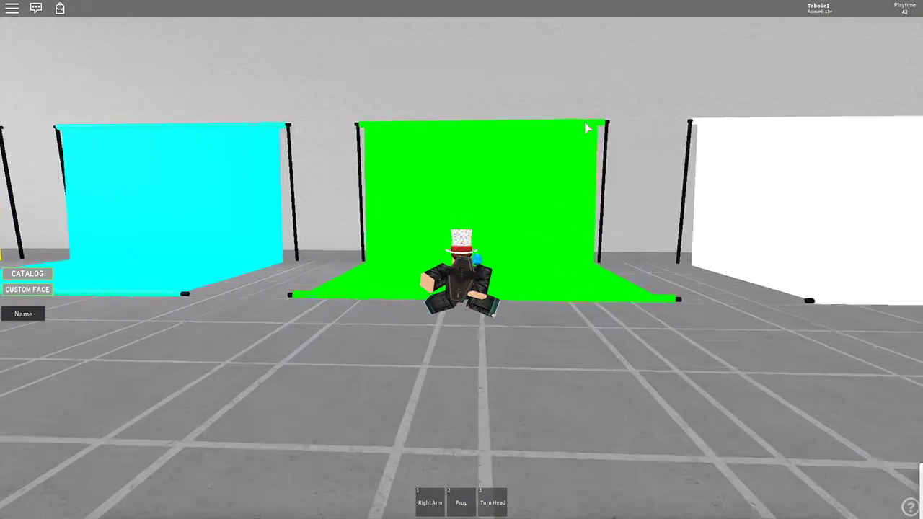
Walk the avatar onto the green screen and sit it facing the camera
key(w)
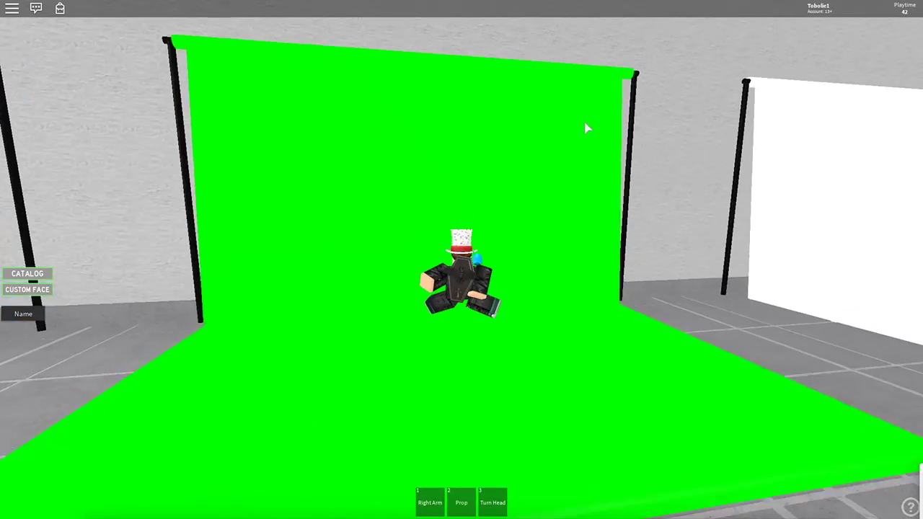
key(comma)
key(period)
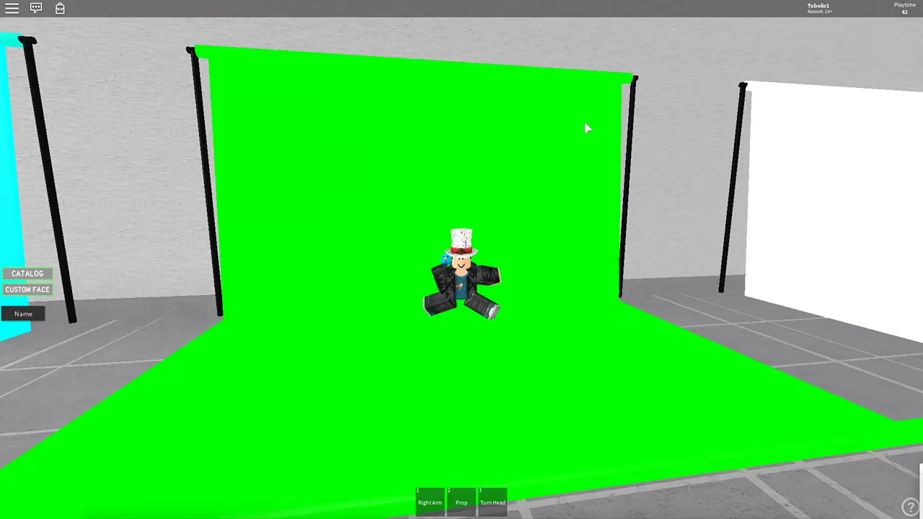
key(comma)
Pose the avatar's limbs: right arm, left leg, right leg, left arm, then right arm again
key(1)
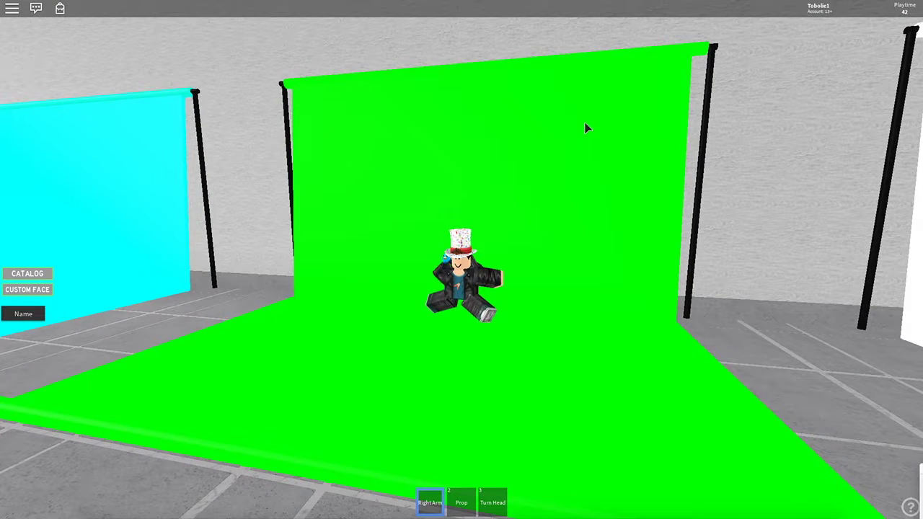
key(period)
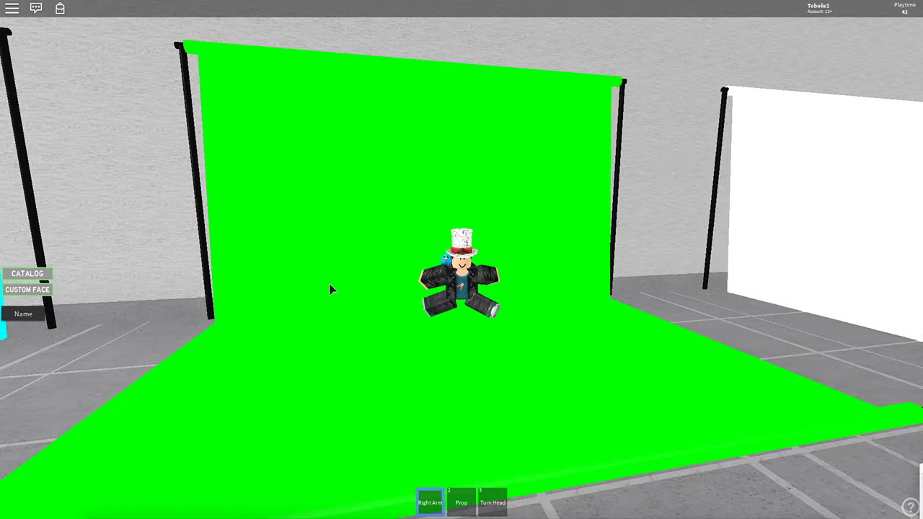
mouse_move(346, 175)
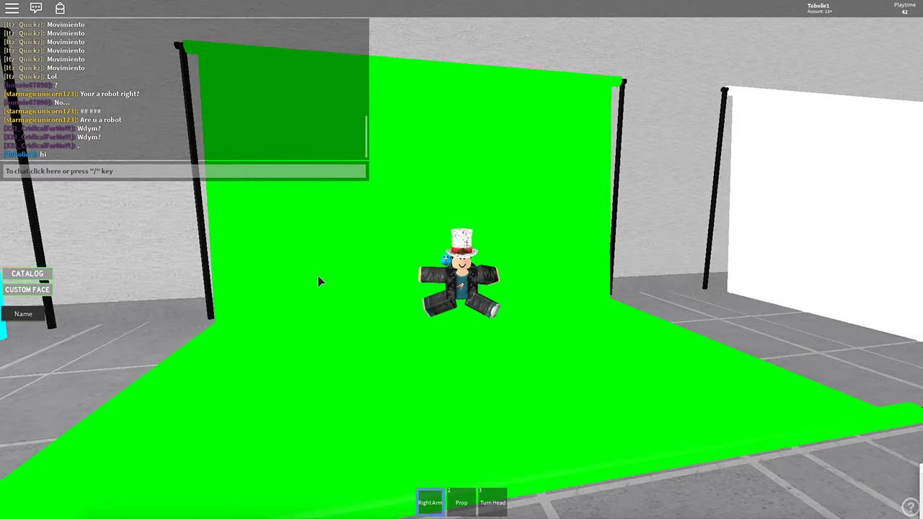
click(318, 275)
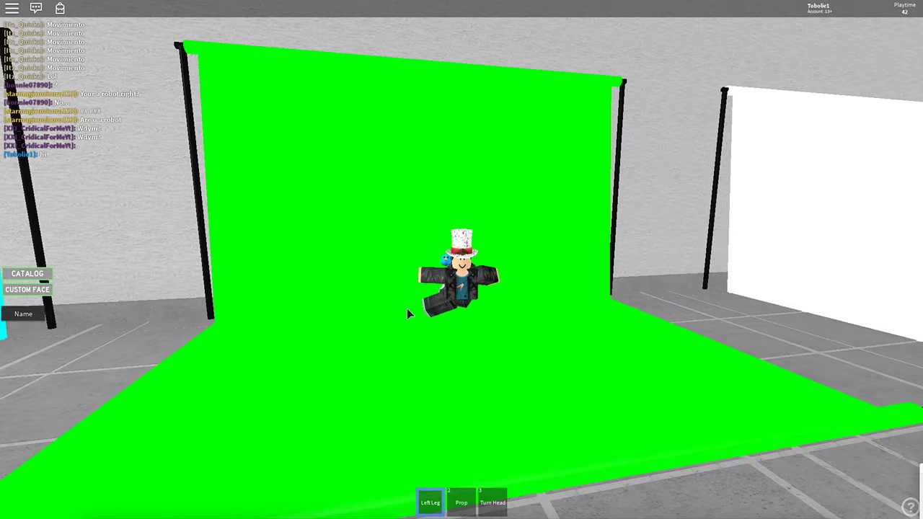
click(586, 349)
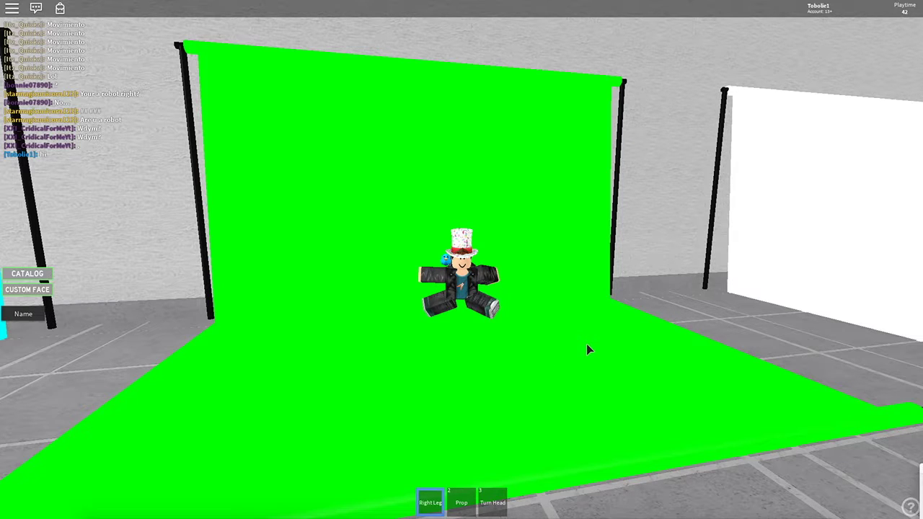
click(387, 345)
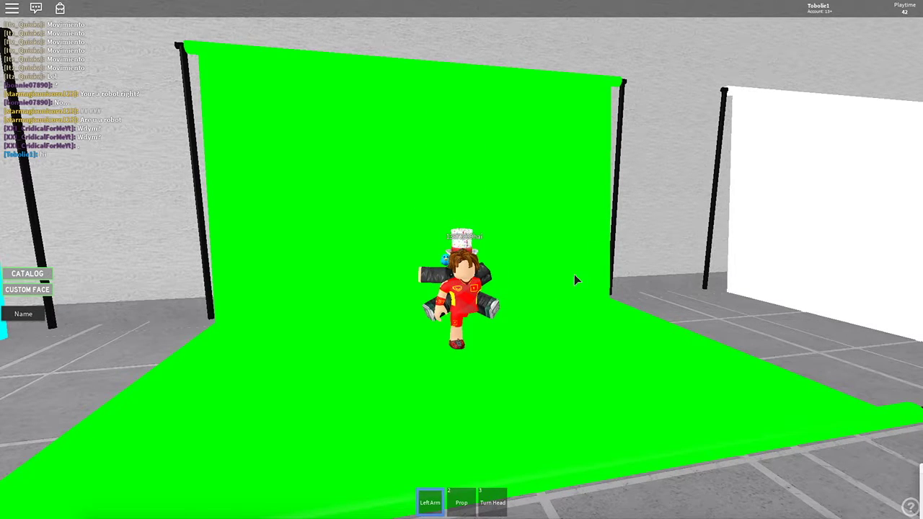
click(561, 203)
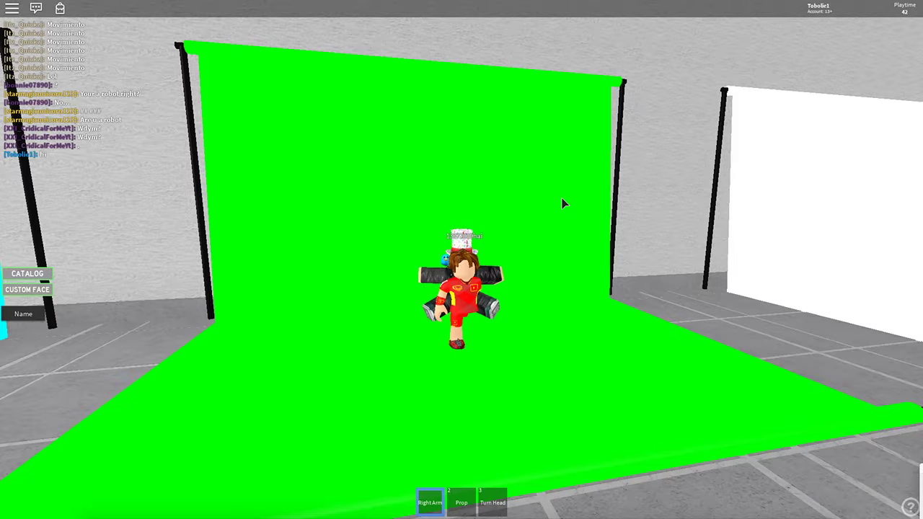
Put away the pose tool and zoom until the green screen fills the background behind the avatar
key(1)
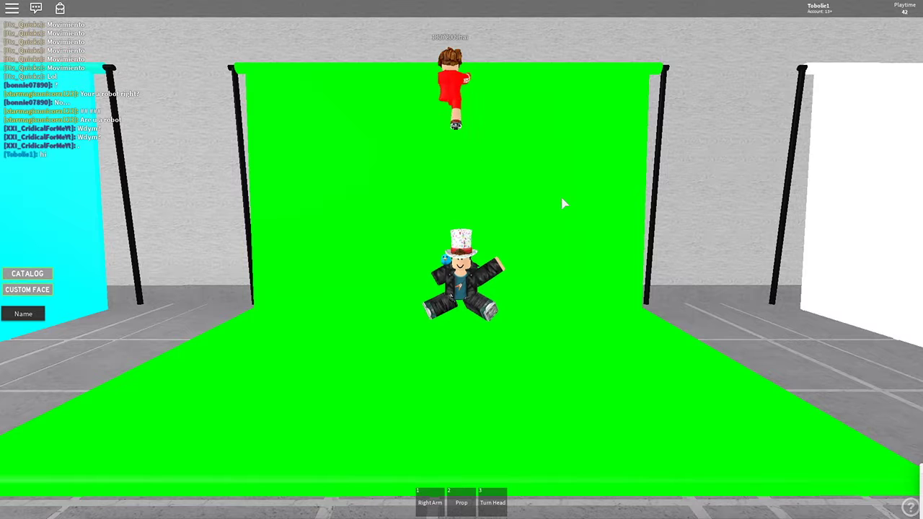
scroll(538, 257, up, 5)
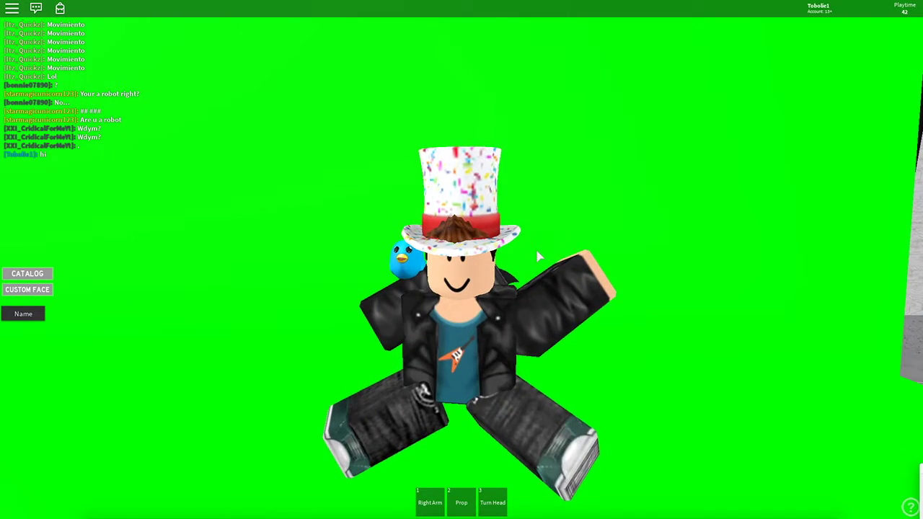
scroll(538, 258, up, 2)
scroll(538, 258, down, 4)
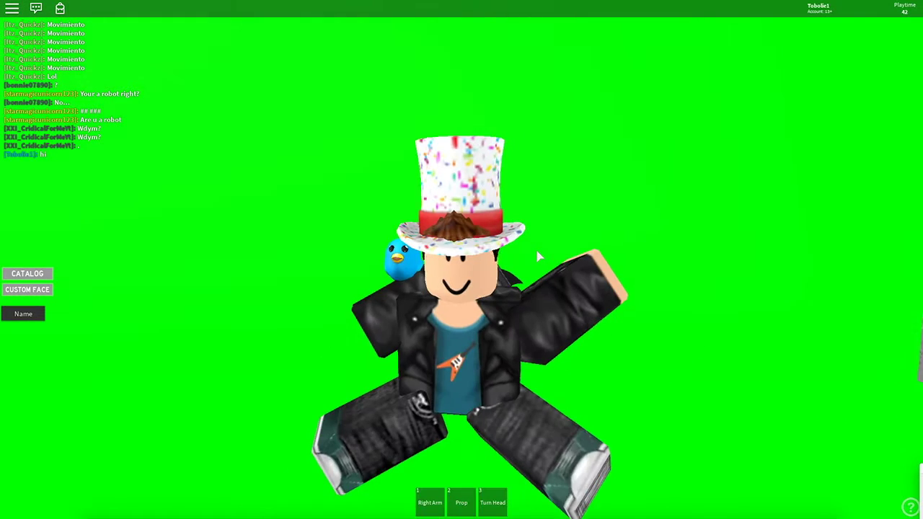
scroll(538, 258, up, 4)
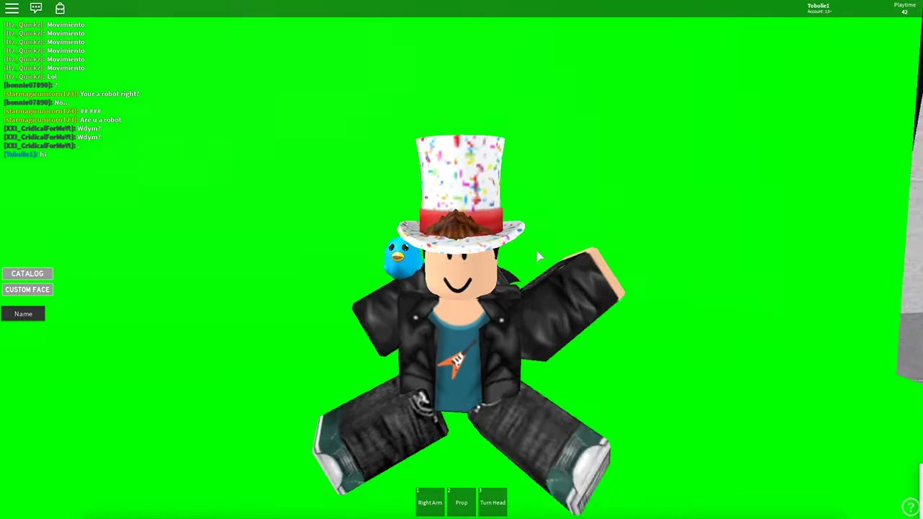
scroll(538, 257, down, 3)
scroll(538, 257, up, 3)
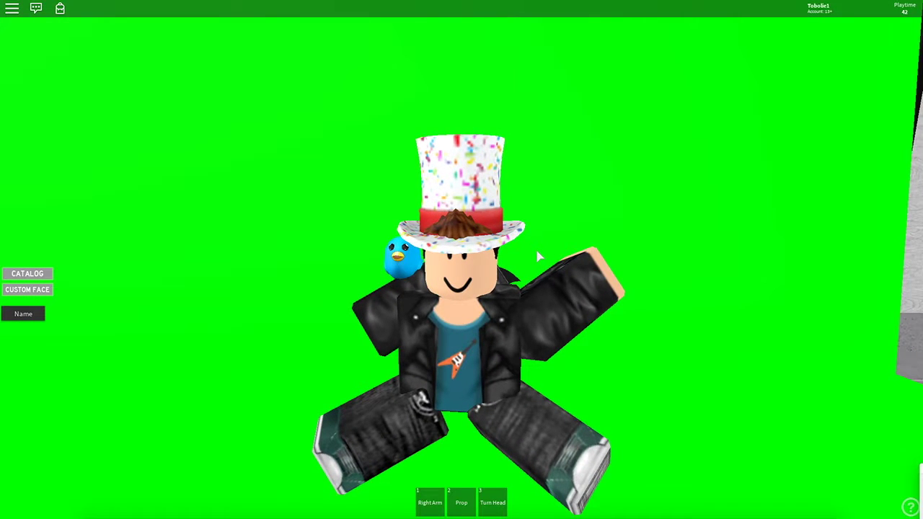
scroll(538, 257, up, 2)
scroll(538, 257, down, 3)
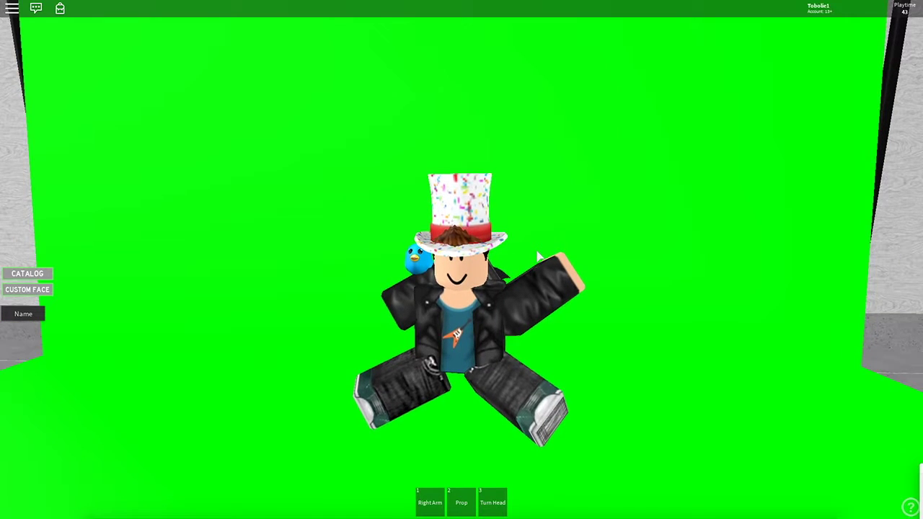
scroll(538, 257, down, 3)
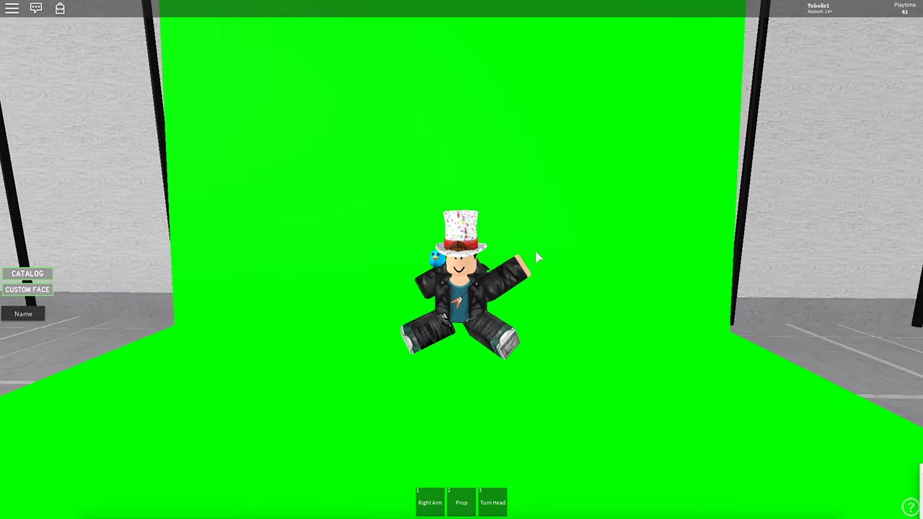
scroll(538, 258, down, 3)
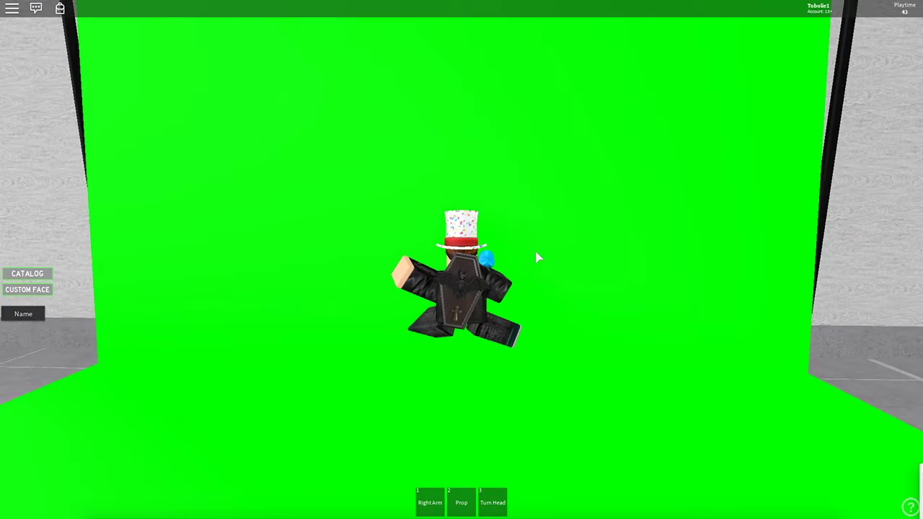
scroll(538, 257, up, 3)
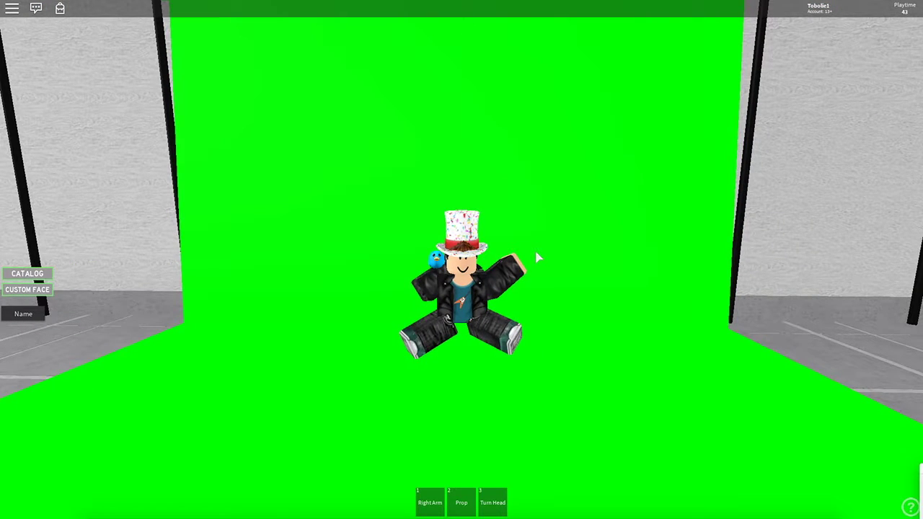
scroll(537, 257, up, 5)
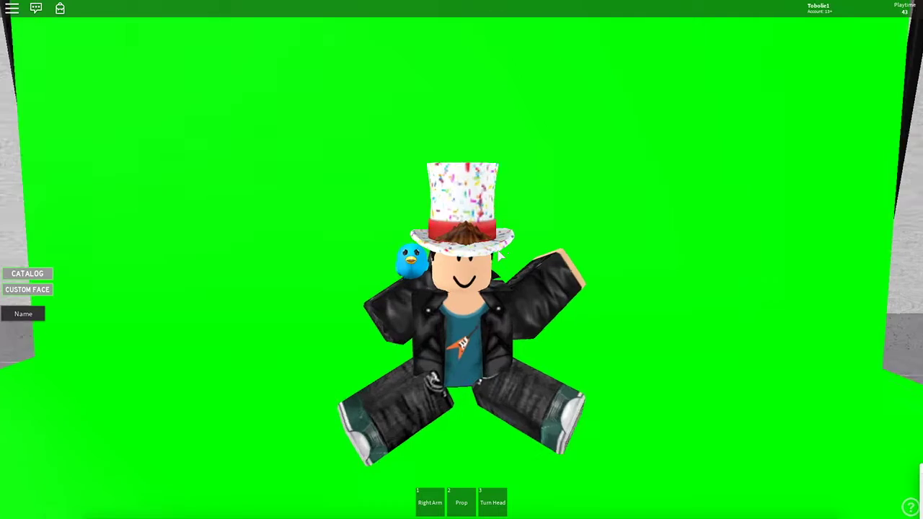
scroll(501, 254, up, 3)
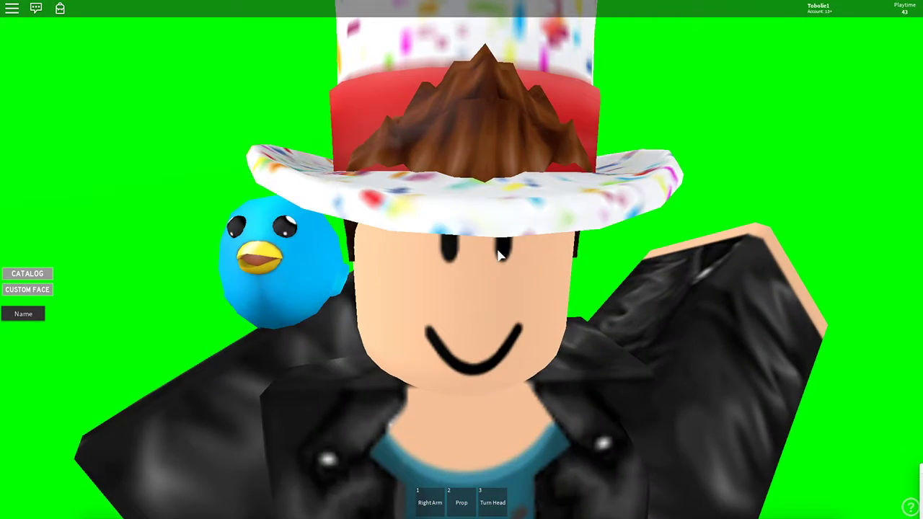
scroll(499, 254, down, 5)
scroll(500, 254, up, 3)
scroll(500, 254, down, 2)
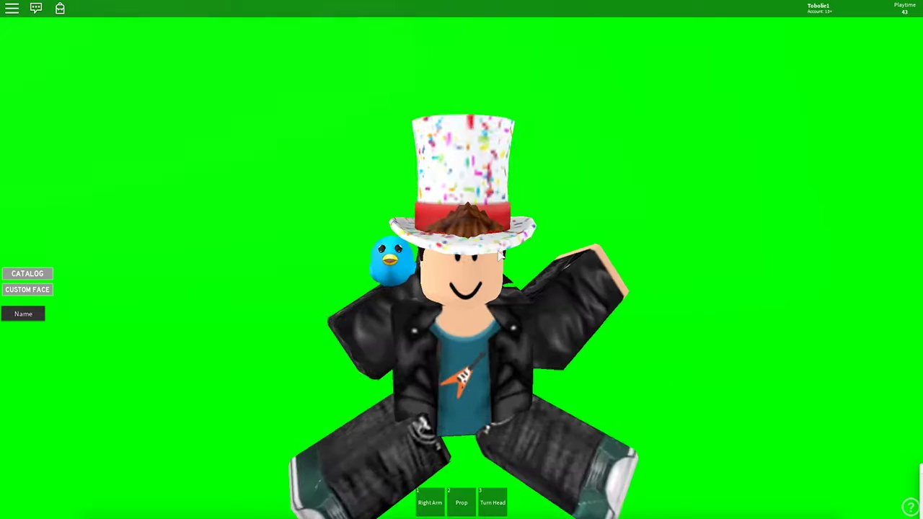
scroll(503, 254, up, 2)
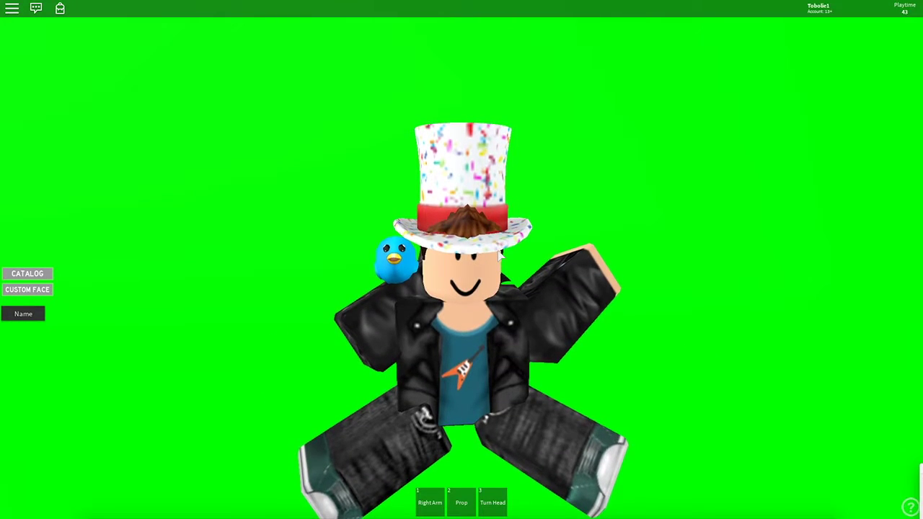
Orbit the camera around the seated avatar to face the green screen head-on
scroll(500, 256, down, 5)
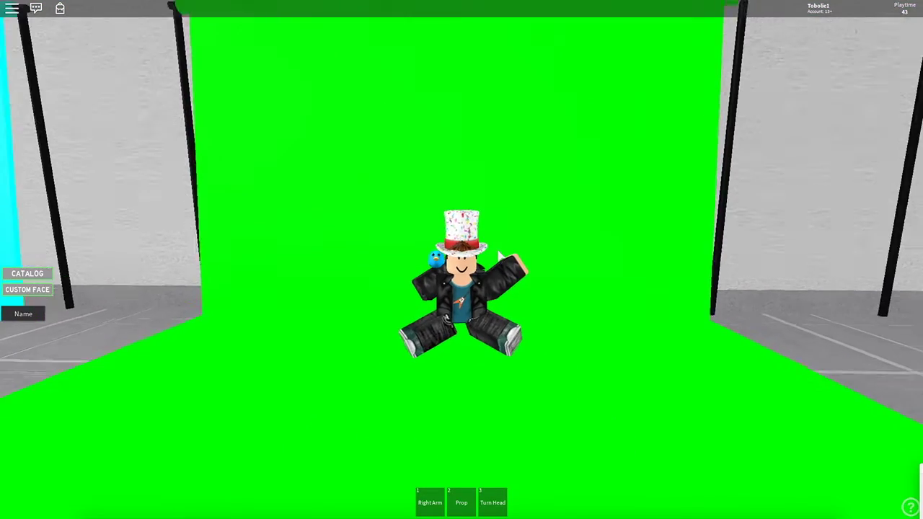
key(Right)
scroll(501, 255, up, 3)
scroll(500, 255, down, 4)
key(Left)
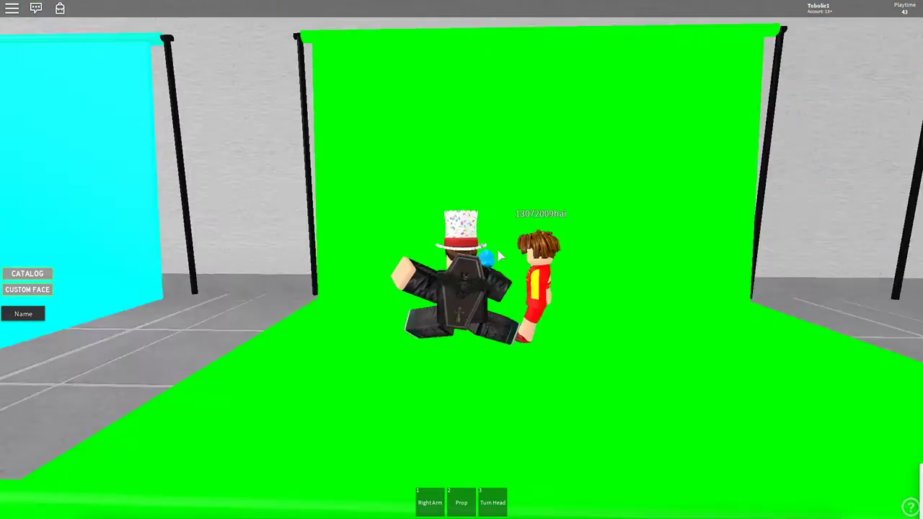
scroll(500, 255, up, 4)
scroll(501, 255, down, 4)
key(Left)
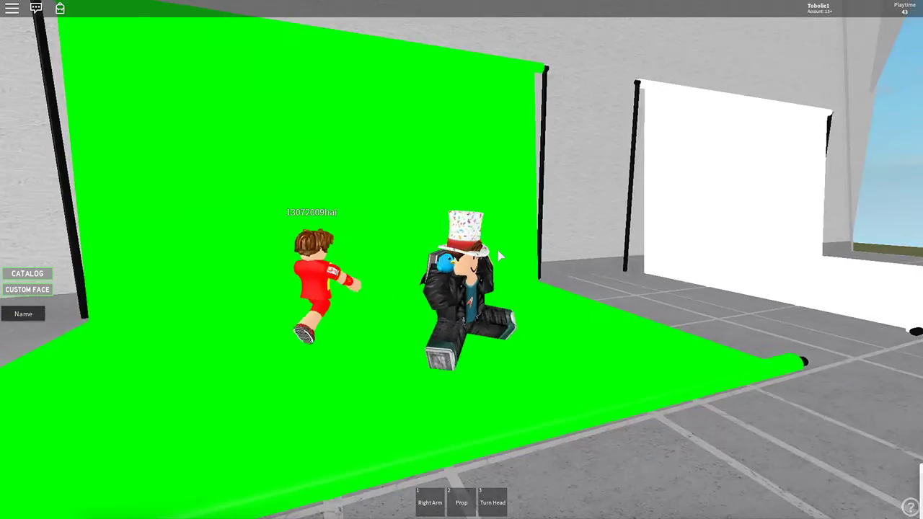
scroll(501, 255, up, 4)
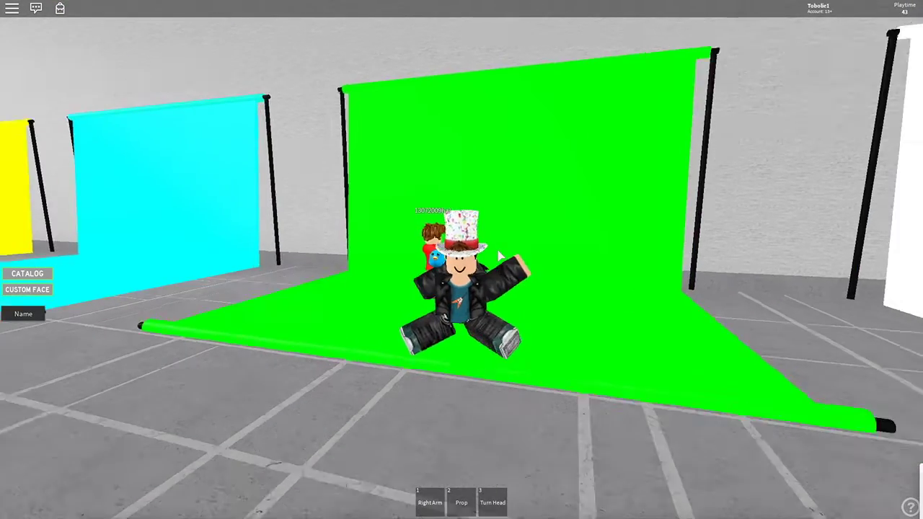
scroll(501, 255, down, 4)
key(Left)
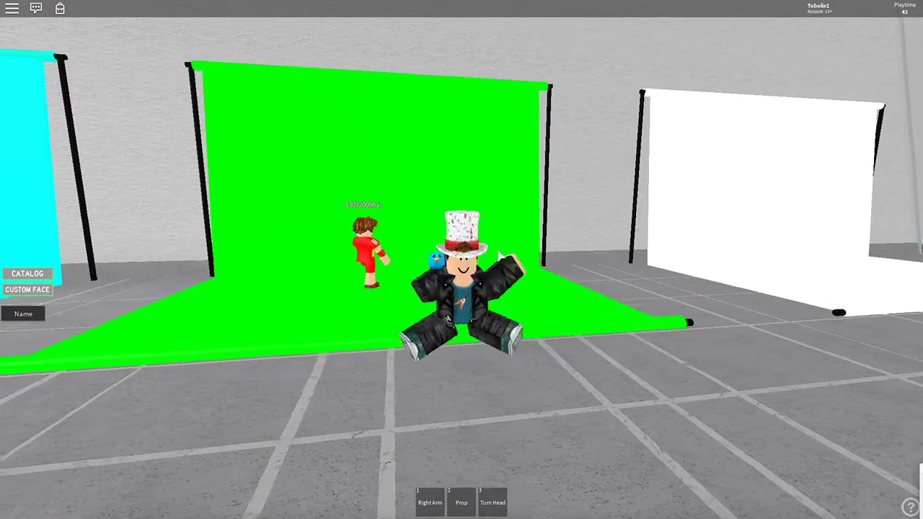
scroll(500, 255, up, 4)
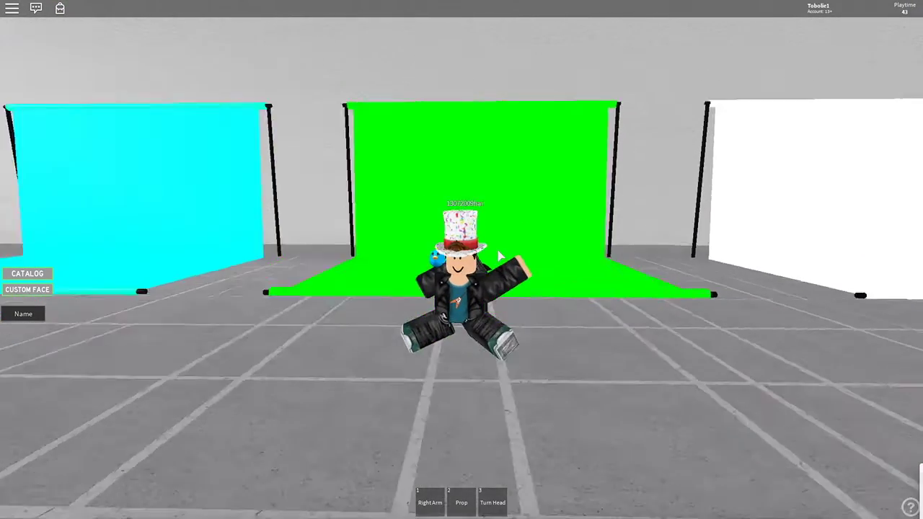
Rotate the view past the yellow backdrop to the room behind and back
key(Left)
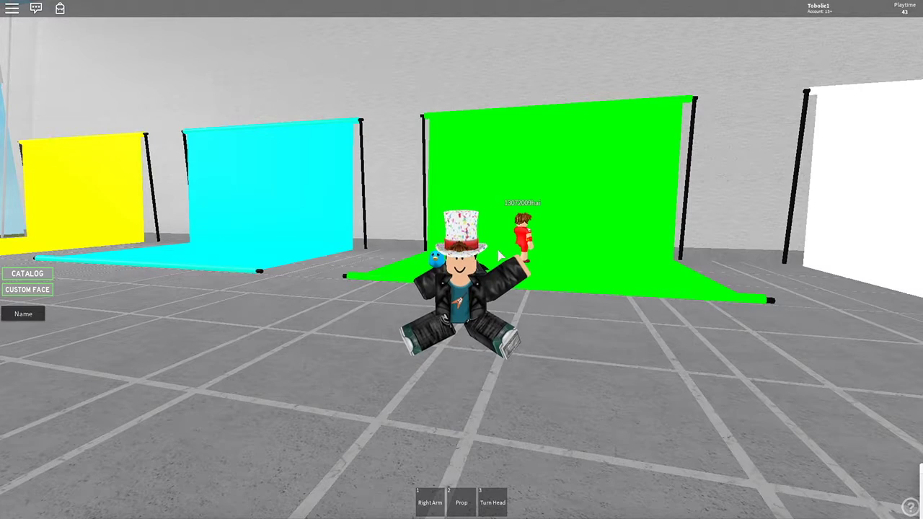
key(Left)
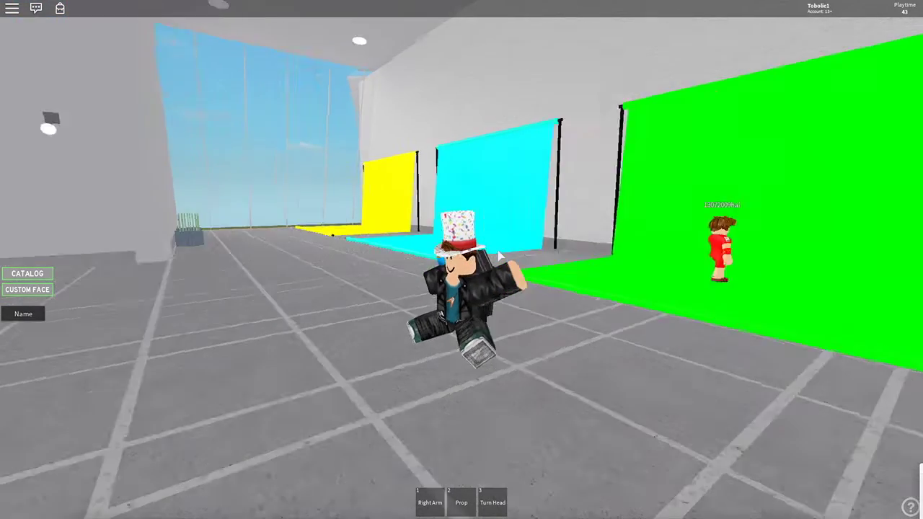
key(Right)
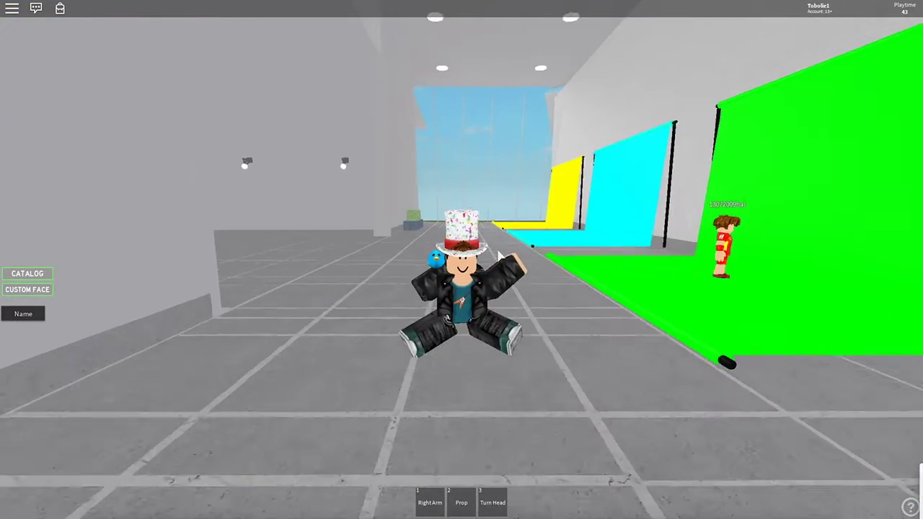
key(Left)
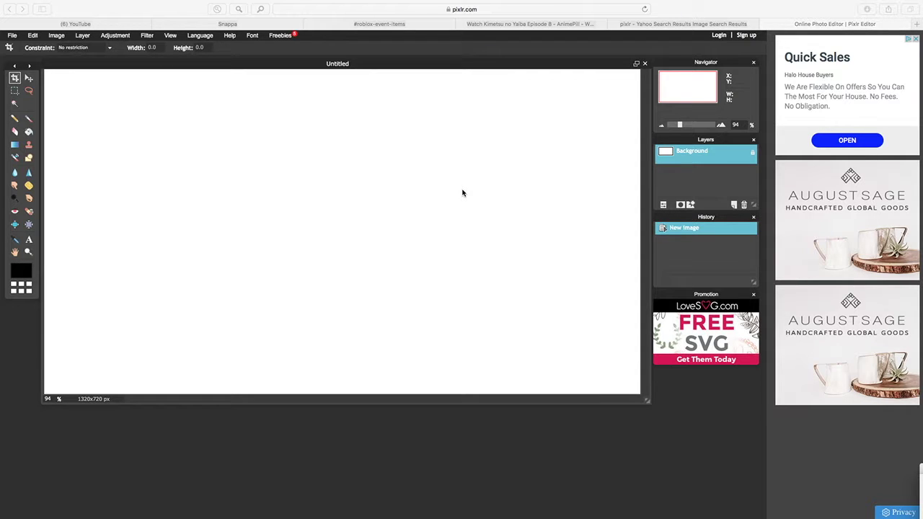
Check the green-screen screenshot in Preview, then return to Pixlr Editor's File menu
key(ctrl+Up)
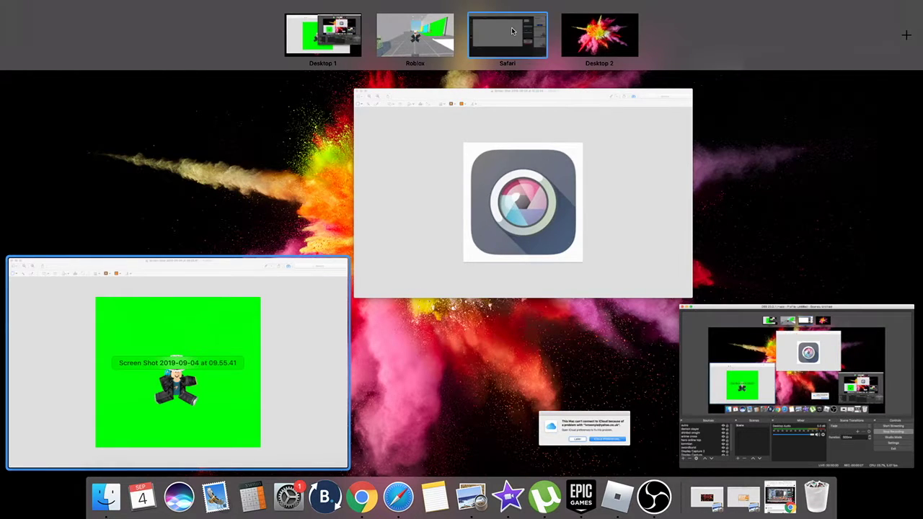
click(512, 79)
key(ctrl+Up)
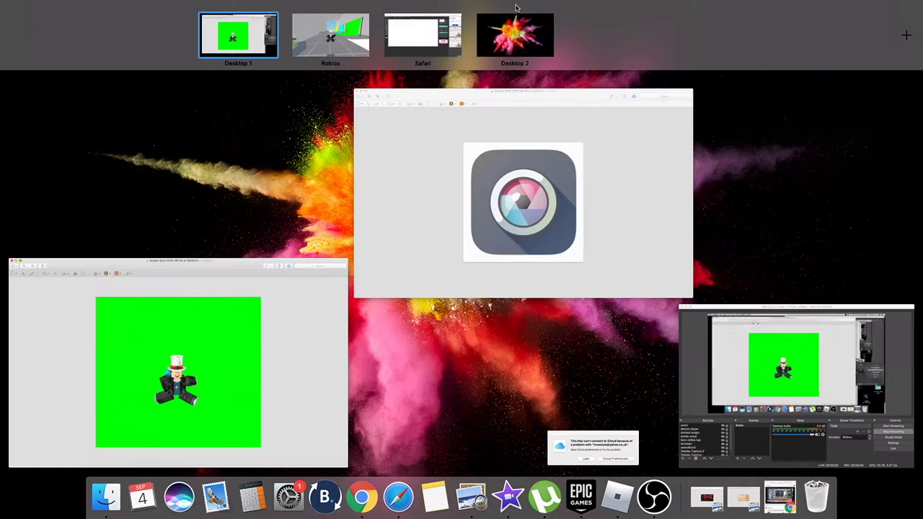
click(454, 46)
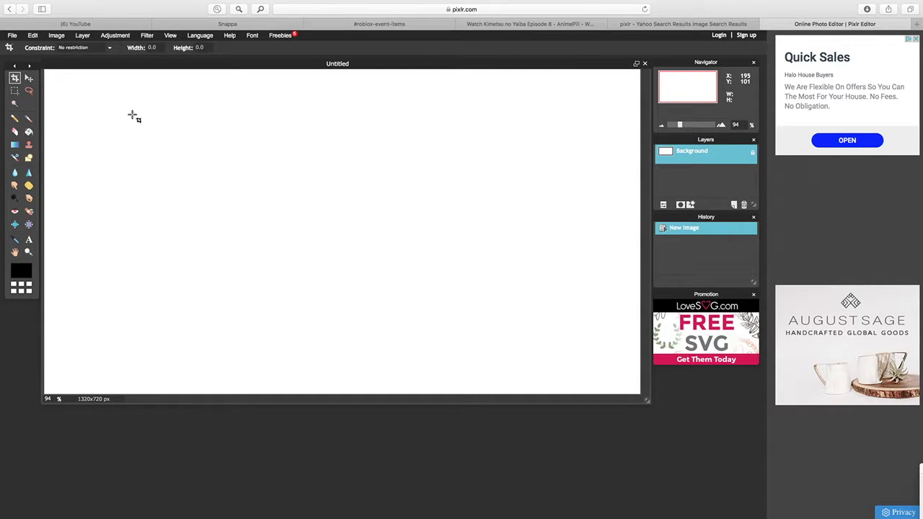
click(13, 36)
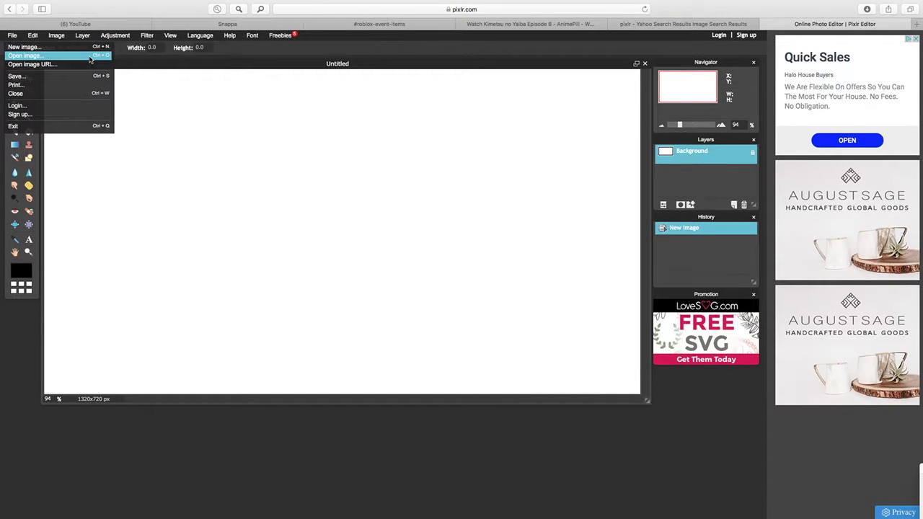
Create a new transparent 1260×720 image
click(23, 48)
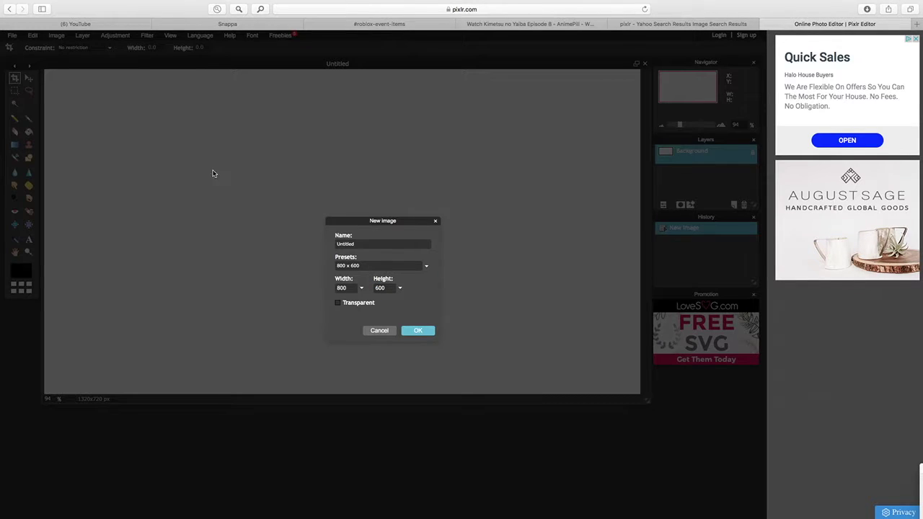
click(361, 287)
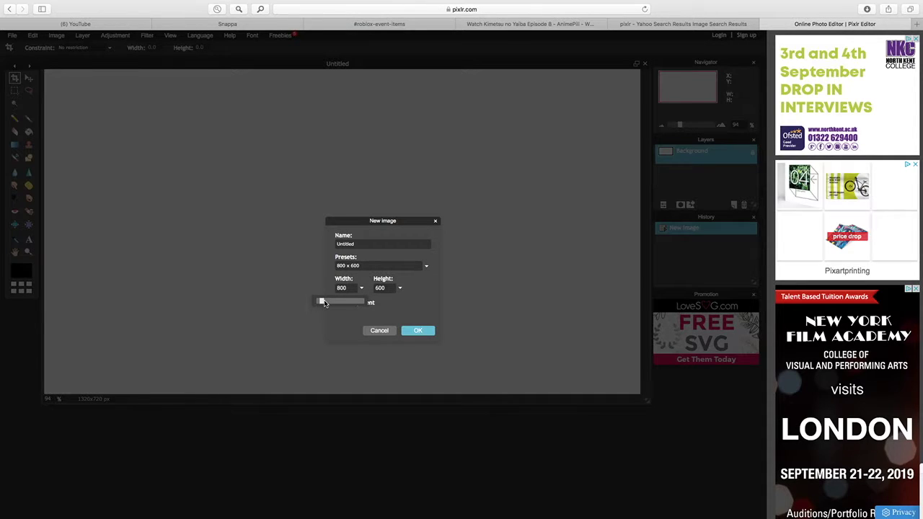
drag(322, 304, 326, 303)
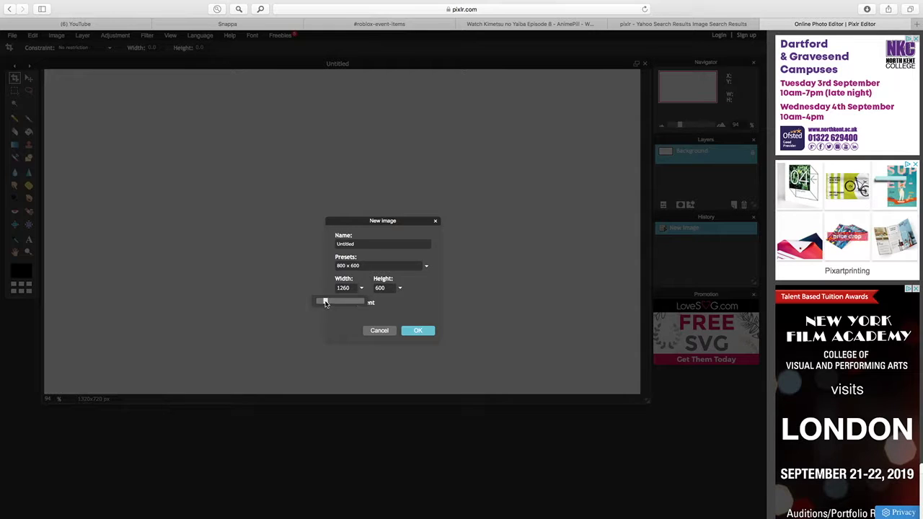
click(401, 289)
drag(361, 303, 363, 302)
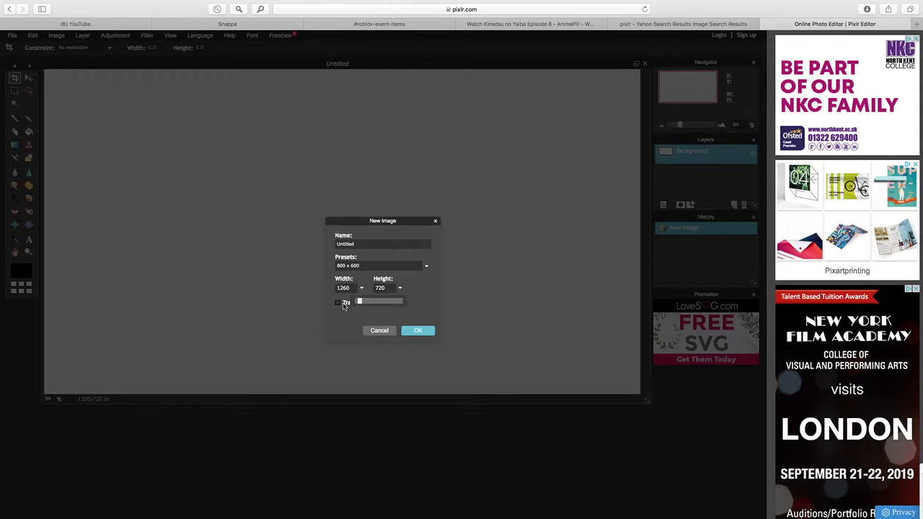
click(337, 304)
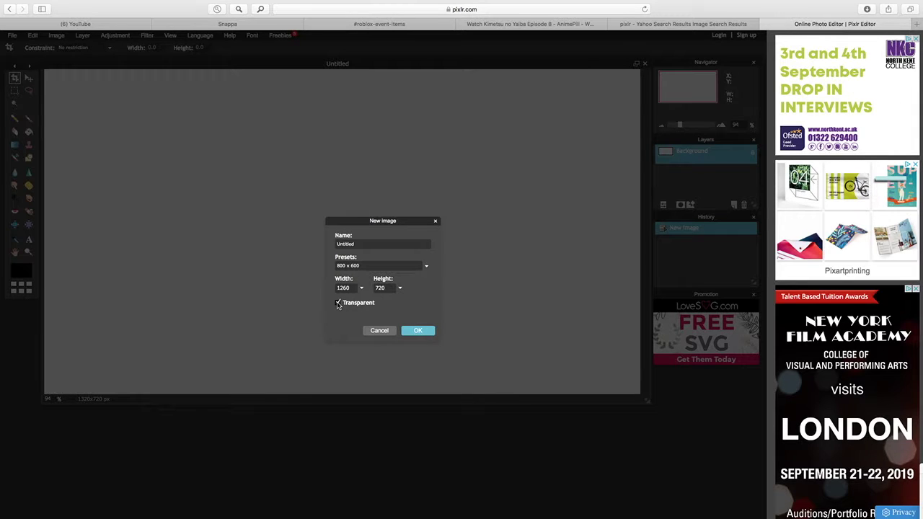
click(410, 331)
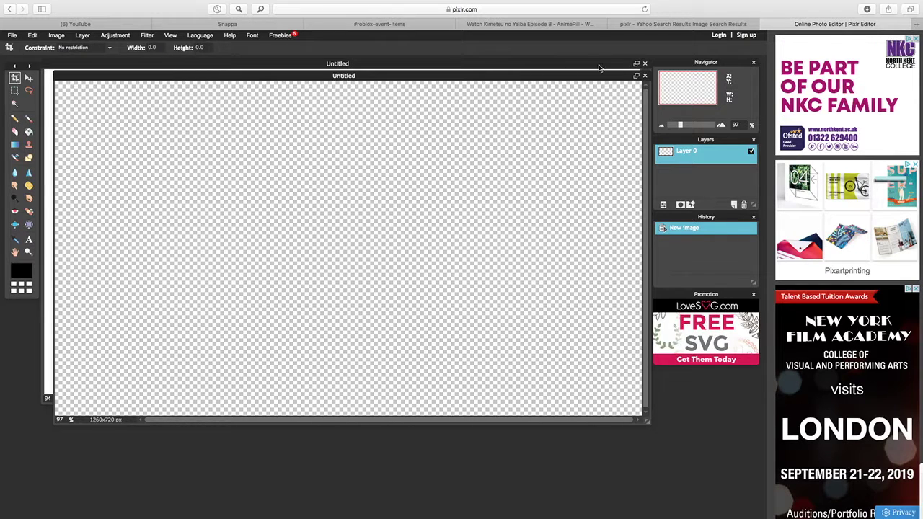
Close the duplicate empty image window and go back to the Yahoo image search tab
click(645, 64)
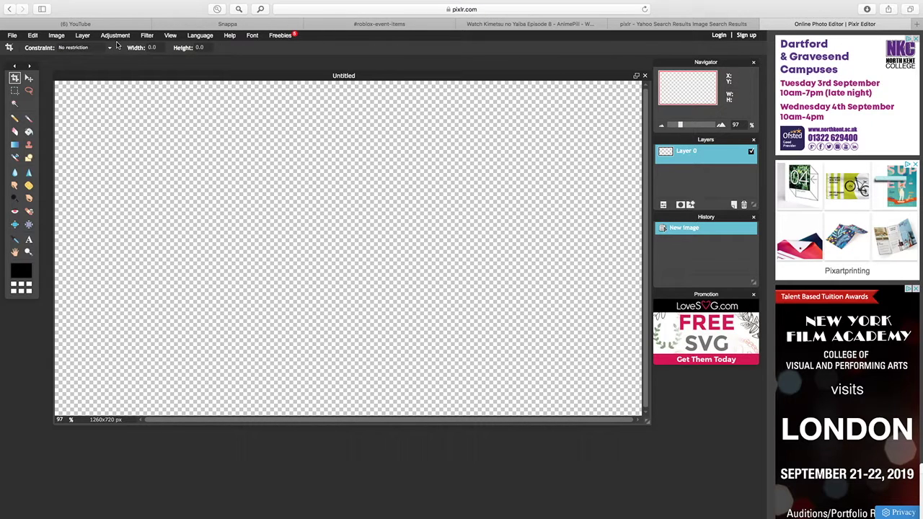
click(83, 35)
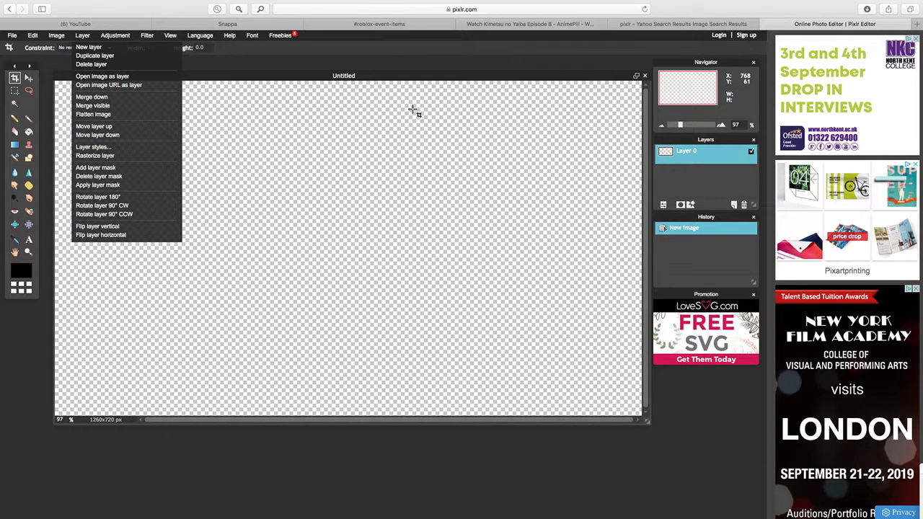
click(670, 26)
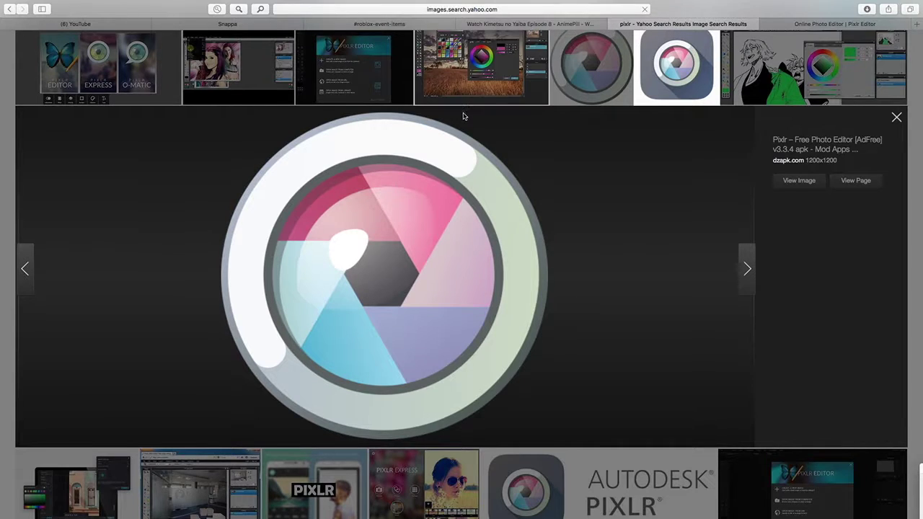
Replace the pixlr query with an 'anime background thumb' image search
scroll(463, 117, up, 5)
scroll(260, 57, down, 2)
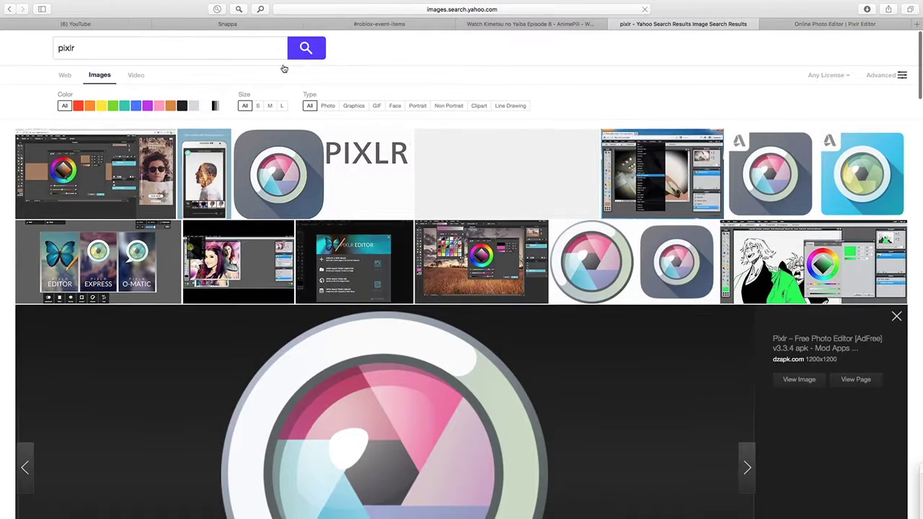
scroll(278, 51, down, 1)
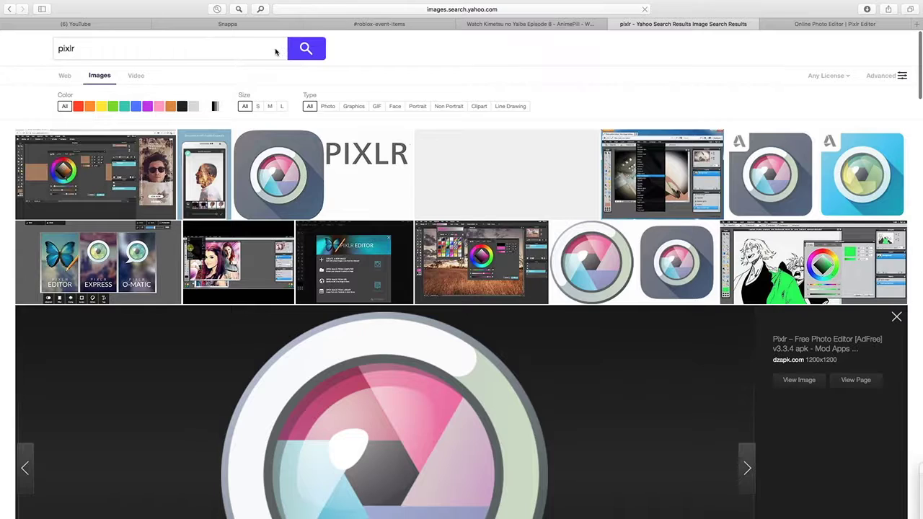
click(265, 45)
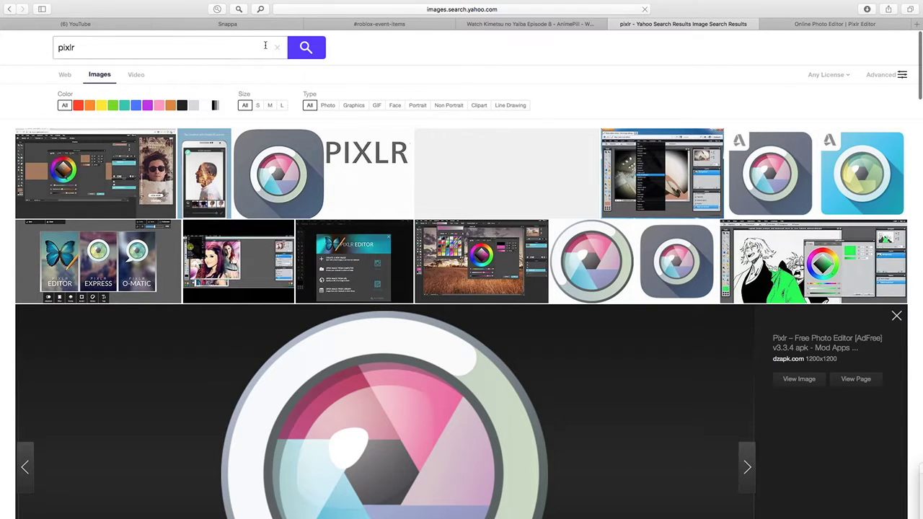
key(super+a)
key(BackSpace)
text(anime )
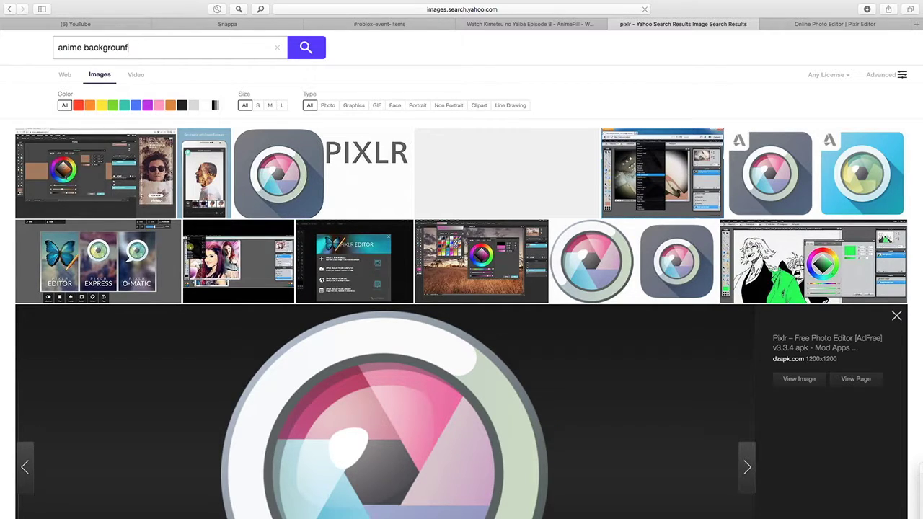
text(background thumbnail)
key(Return)
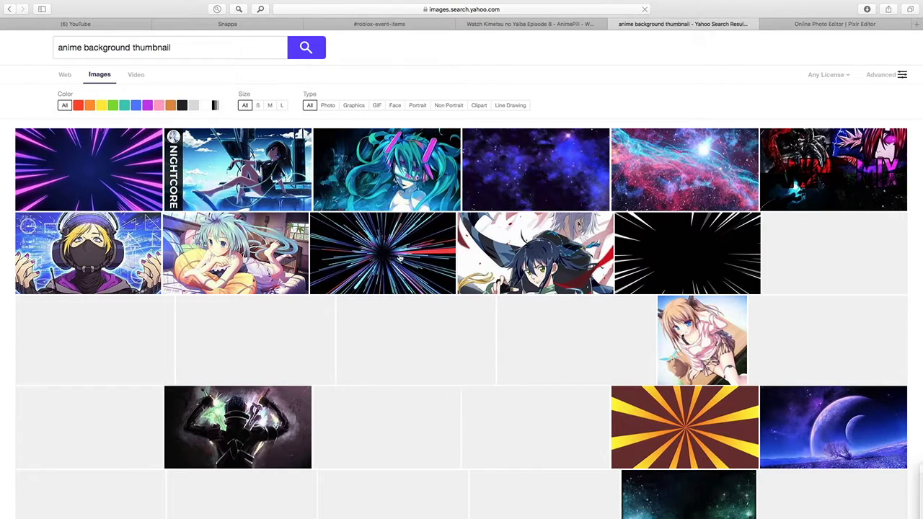
Scroll the results and preview the orange fiery ring background
scroll(408, 273, down, 2)
scroll(410, 274, down, 5)
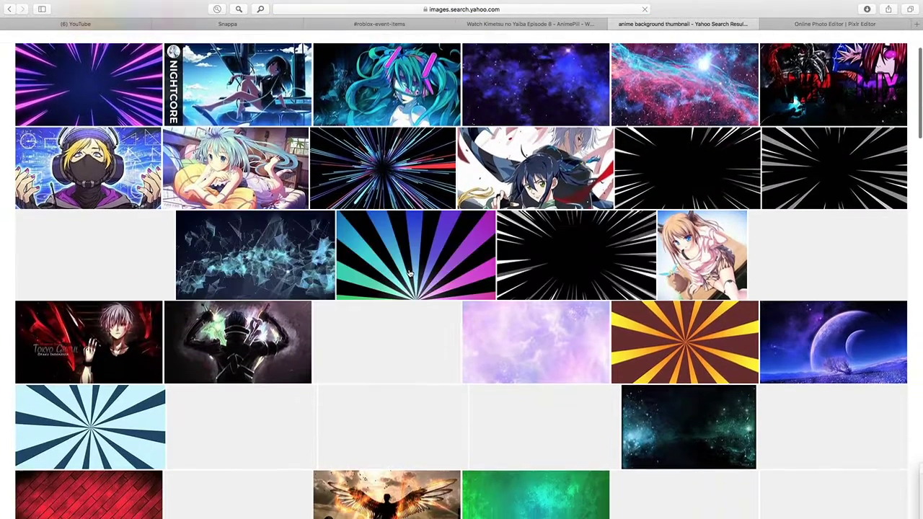
scroll(408, 273, down, 7)
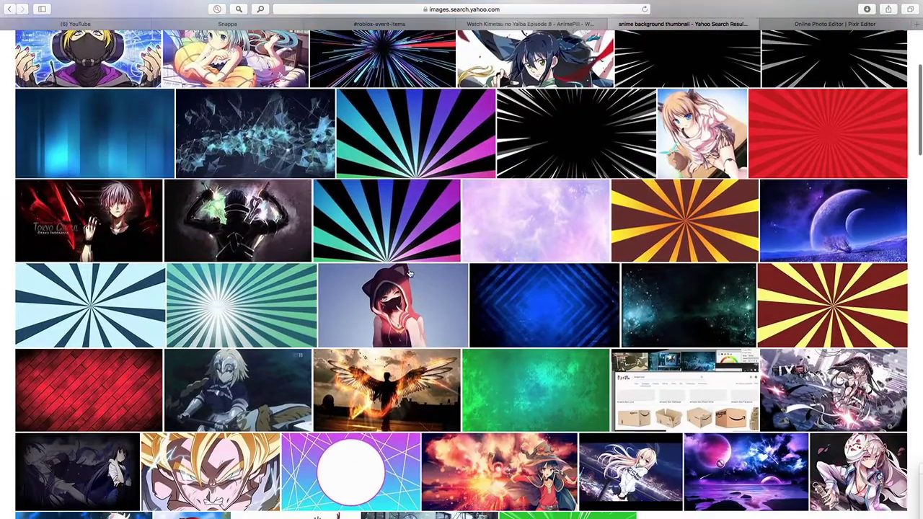
scroll(409, 274, down, 10)
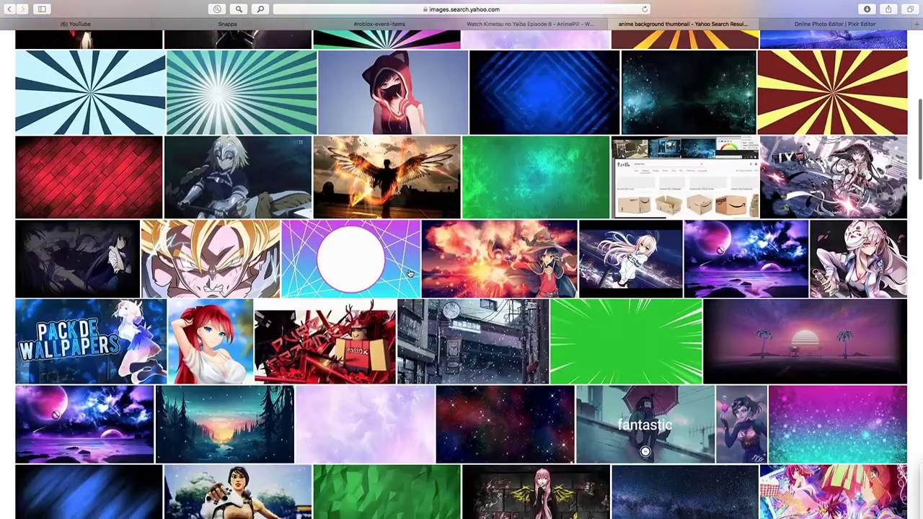
scroll(409, 274, down, 8)
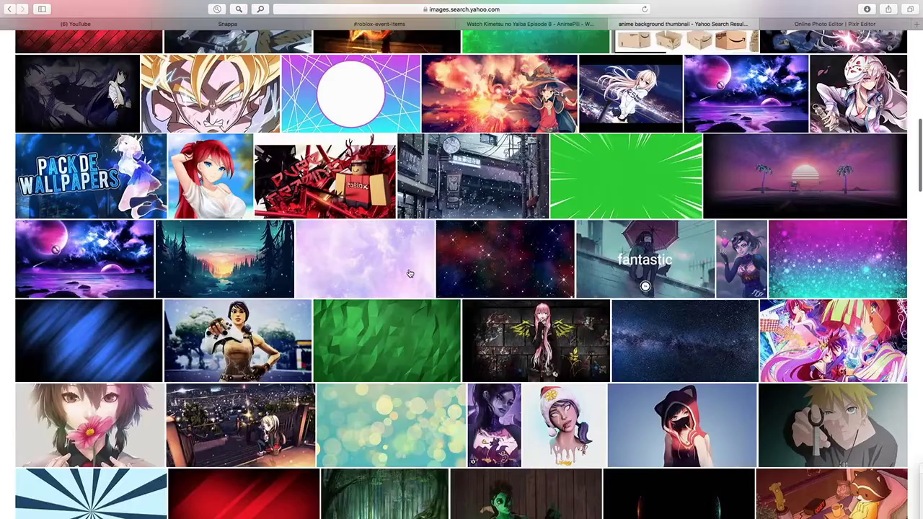
scroll(409, 273, down, 7)
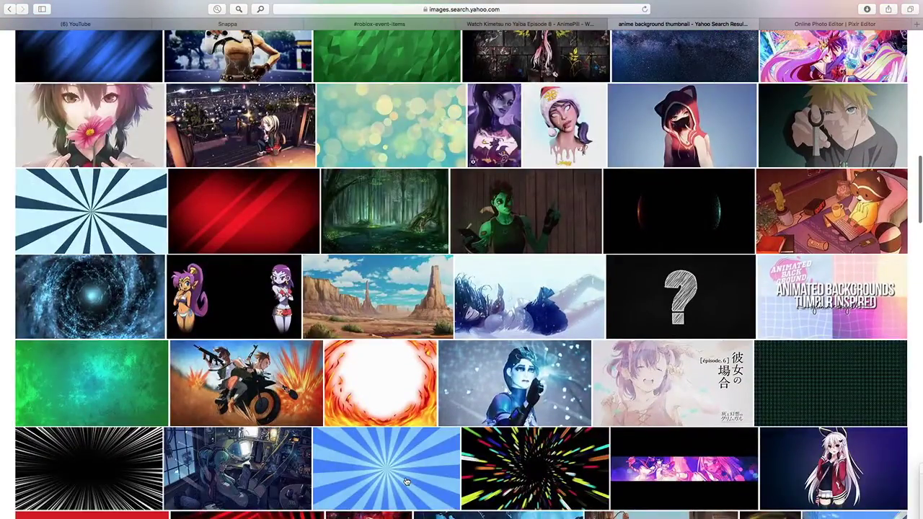
click(388, 401)
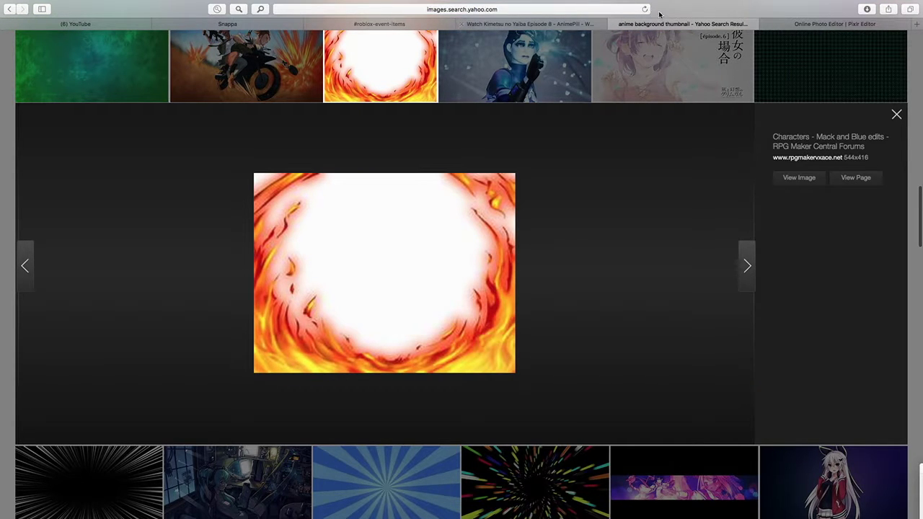
Back in Pixlr, open the Desktop fire ring screenshot as a new layer
click(806, 26)
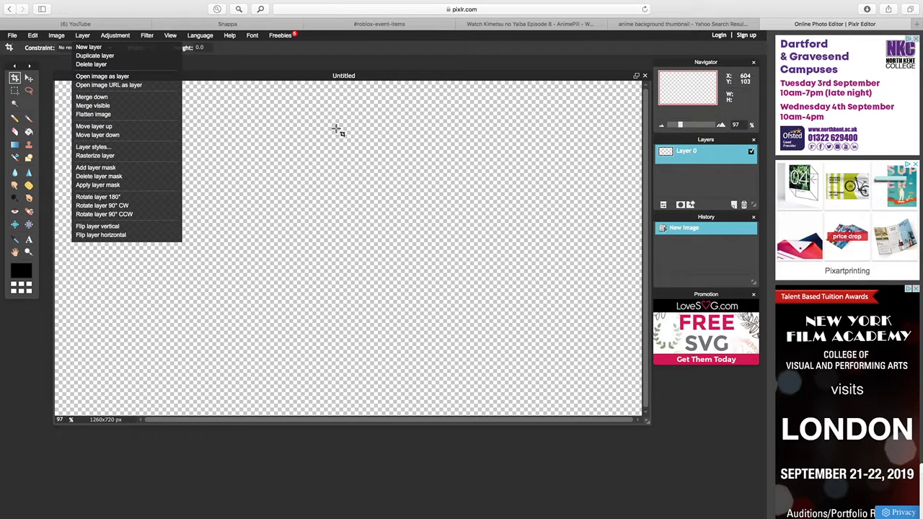
click(144, 79)
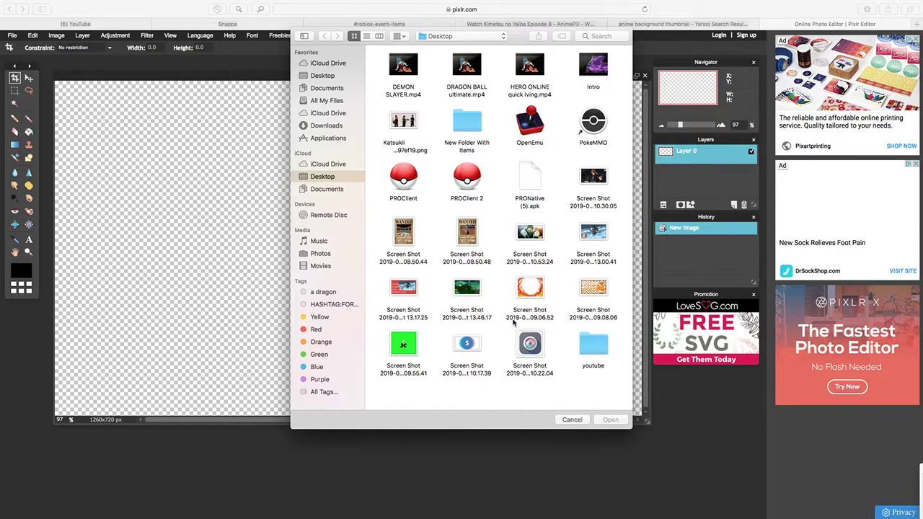
click(523, 294)
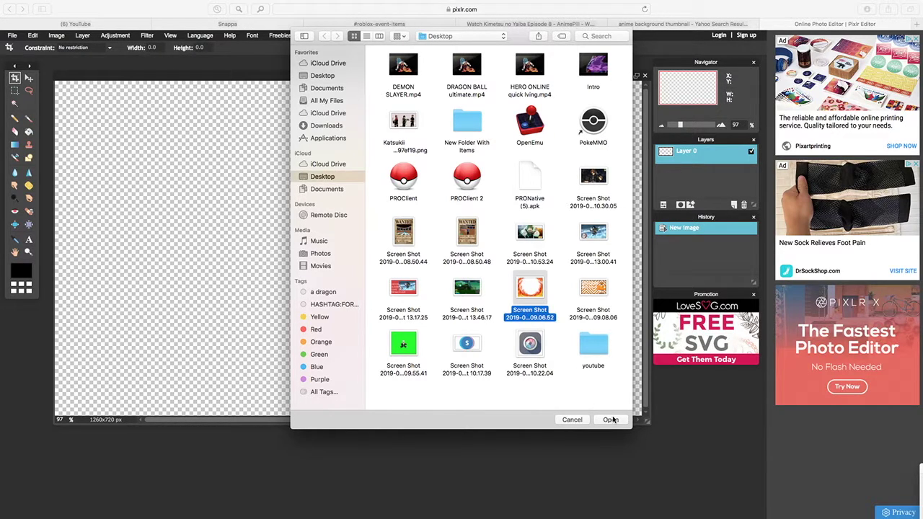
click(610, 420)
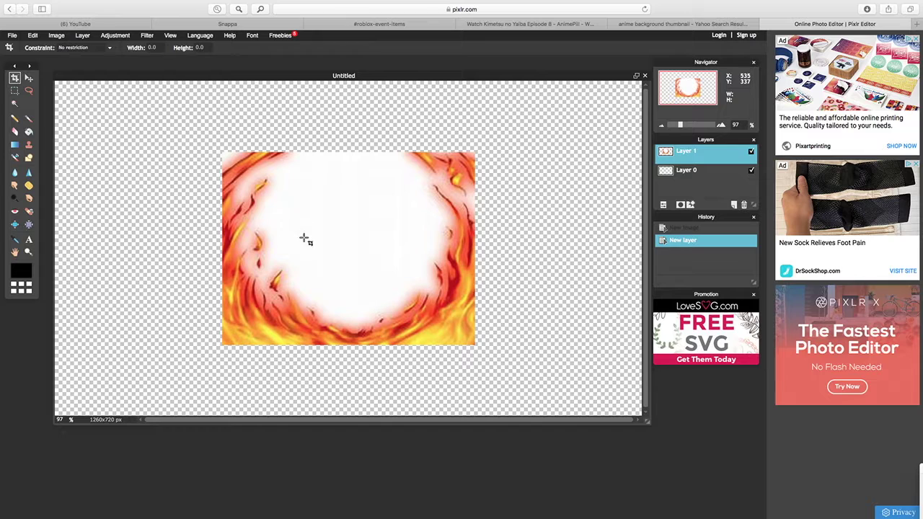
Free-transform the fire layer with the Move tool to the canvas edges and apply it
click(29, 78)
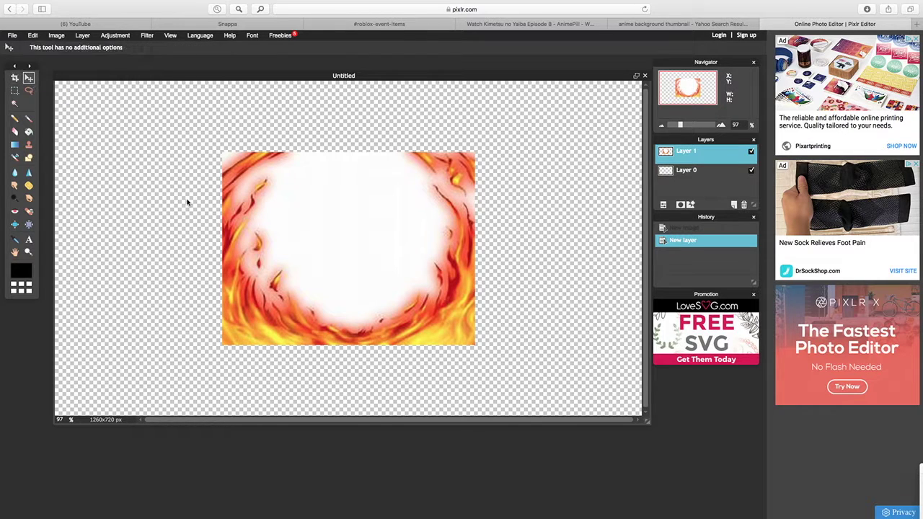
click(261, 241)
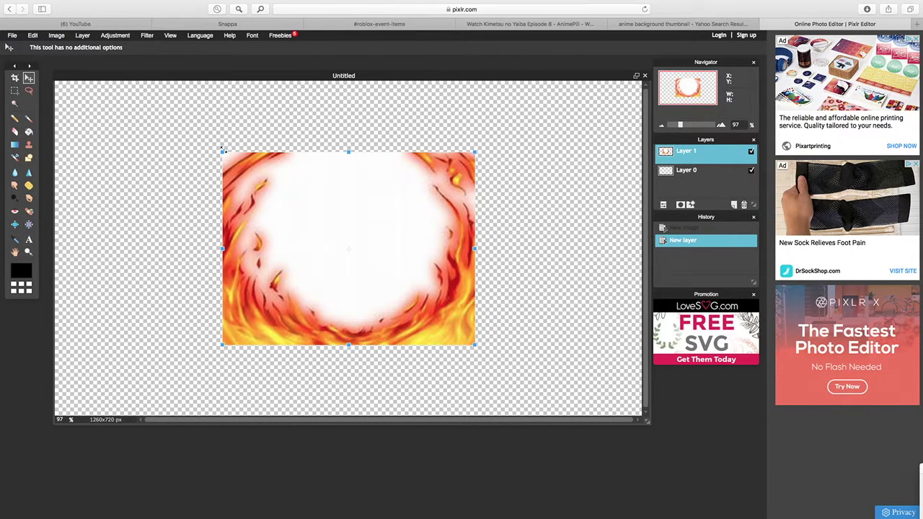
drag(224, 150, 52, 76)
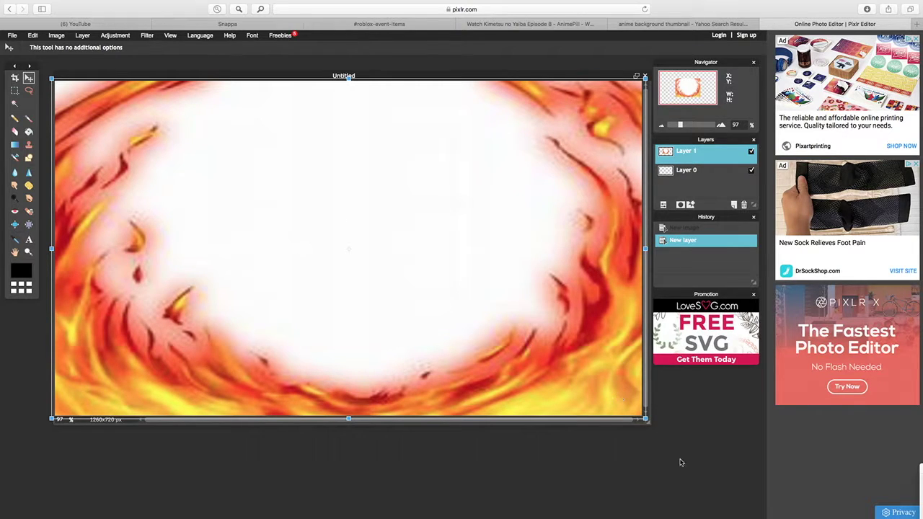
click(702, 486)
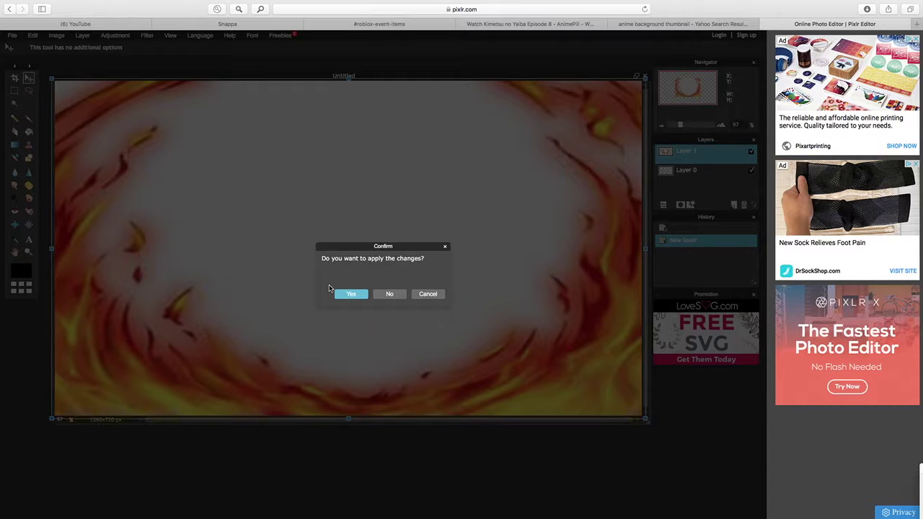
click(349, 294)
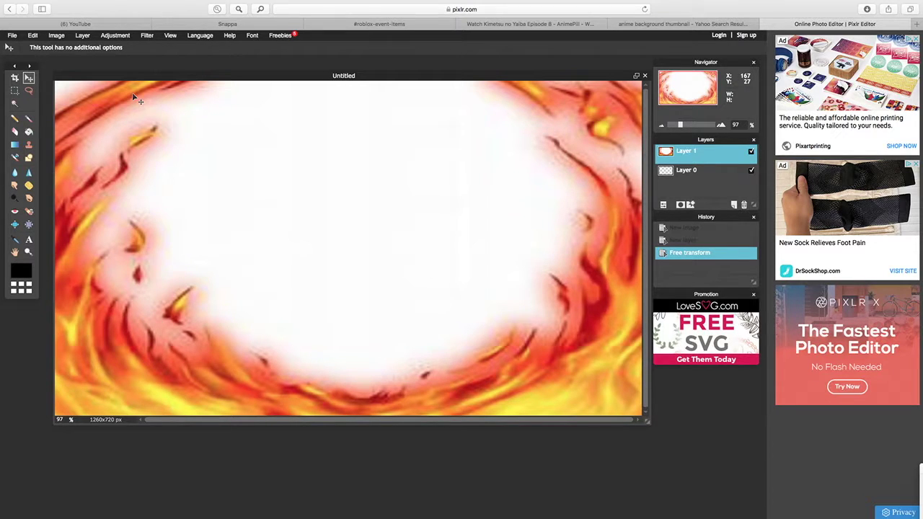
Open the Desktop green-screen avatar screenshot via Layer > Open image as layer
click(83, 37)
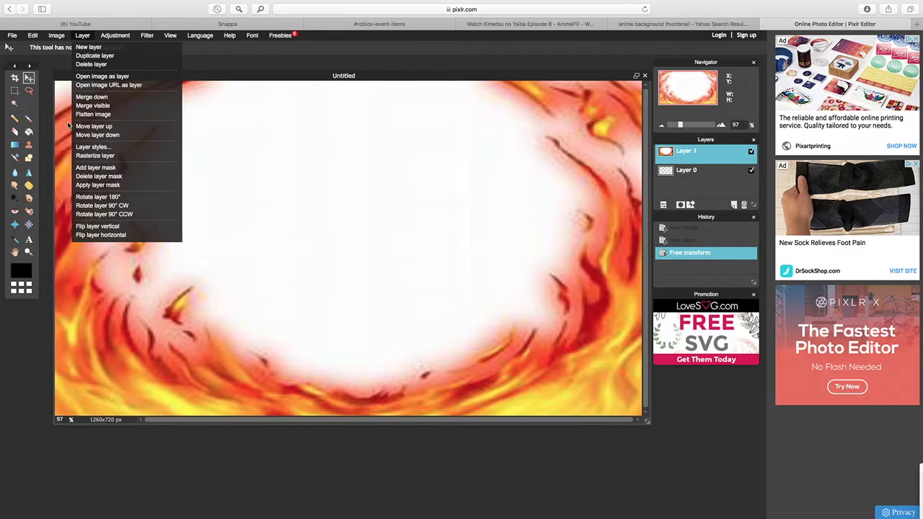
click(120, 77)
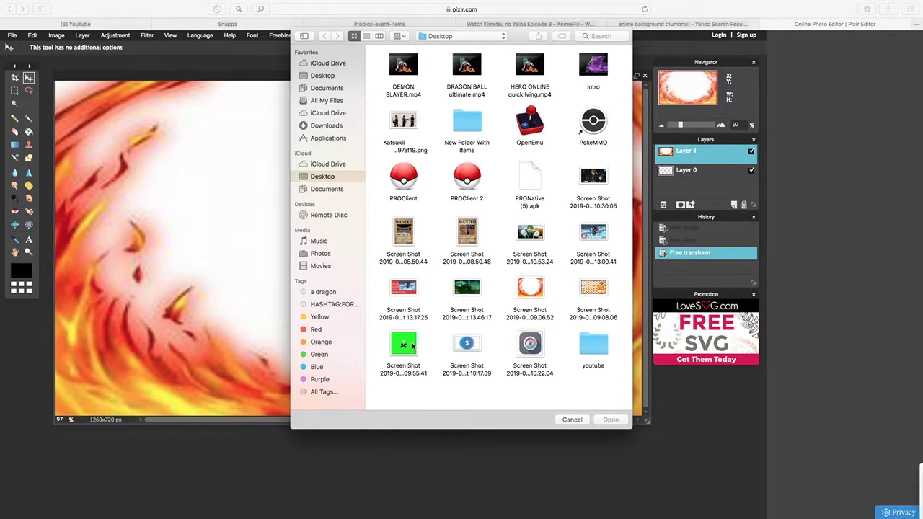
click(413, 346)
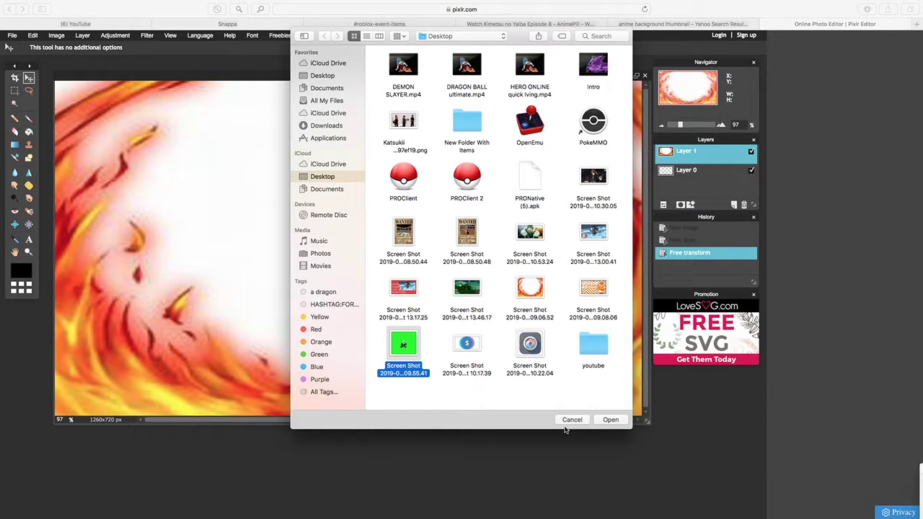
click(616, 421)
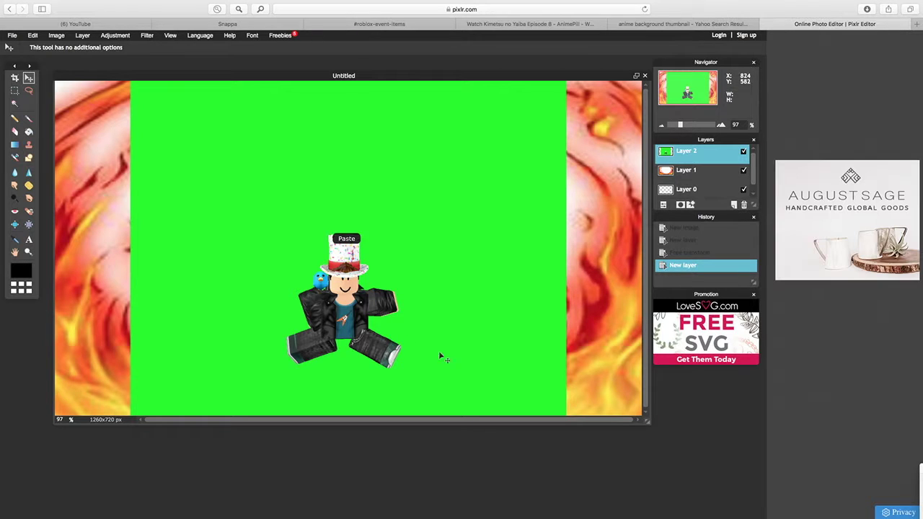
Magic-wand select the green backdrop around the Layer 2 avatar and delete it
click(14, 105)
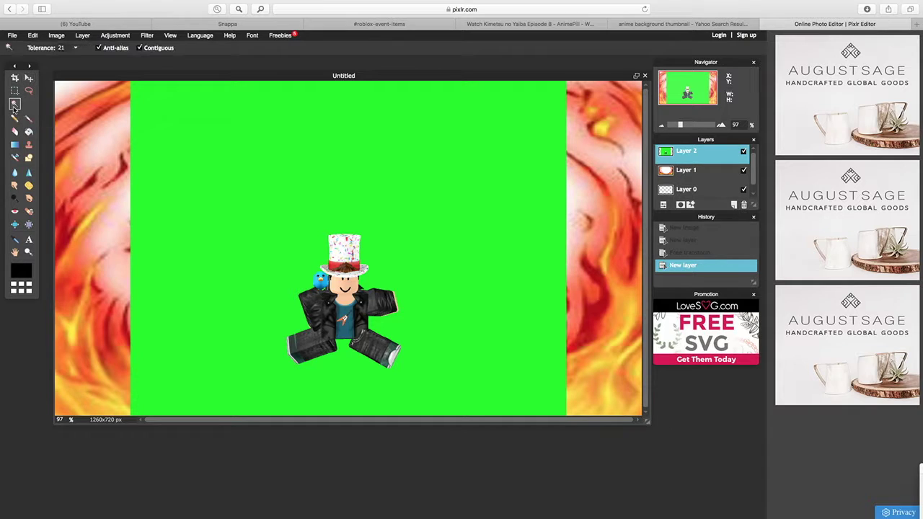
click(239, 173)
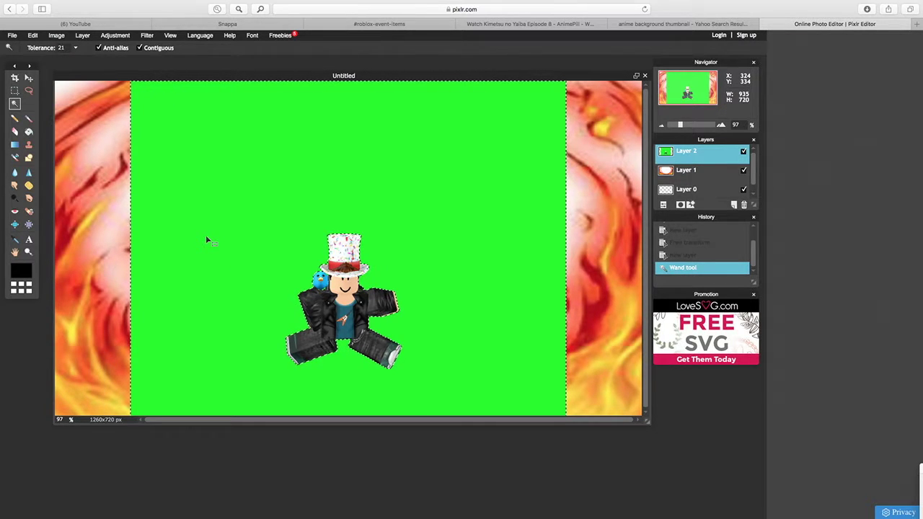
key(Delete)
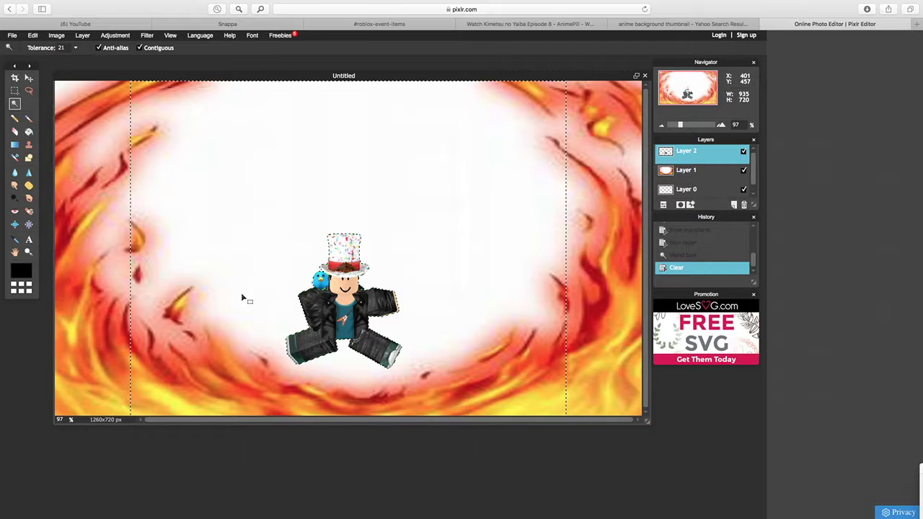
click(29, 77)
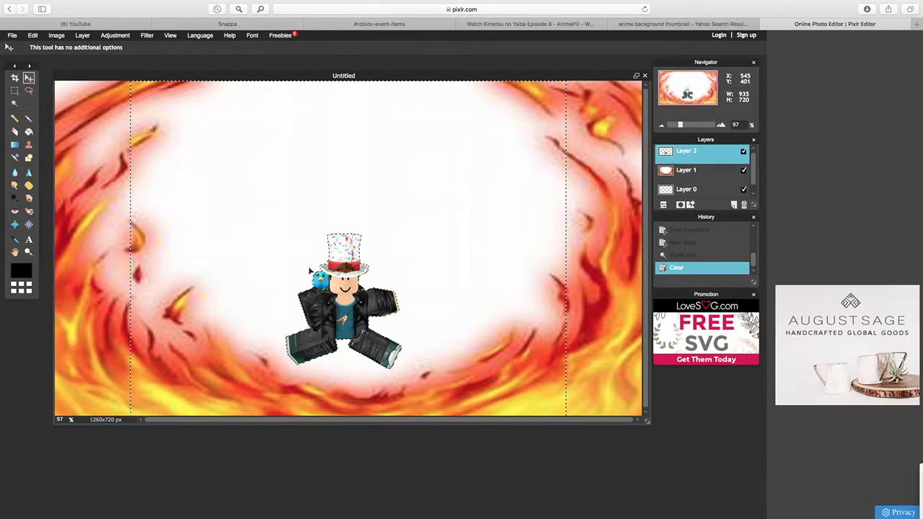
Reposition the cut-out avatar layer, erase the leftover green block, and try a free transform
drag(374, 300, 468, 294)
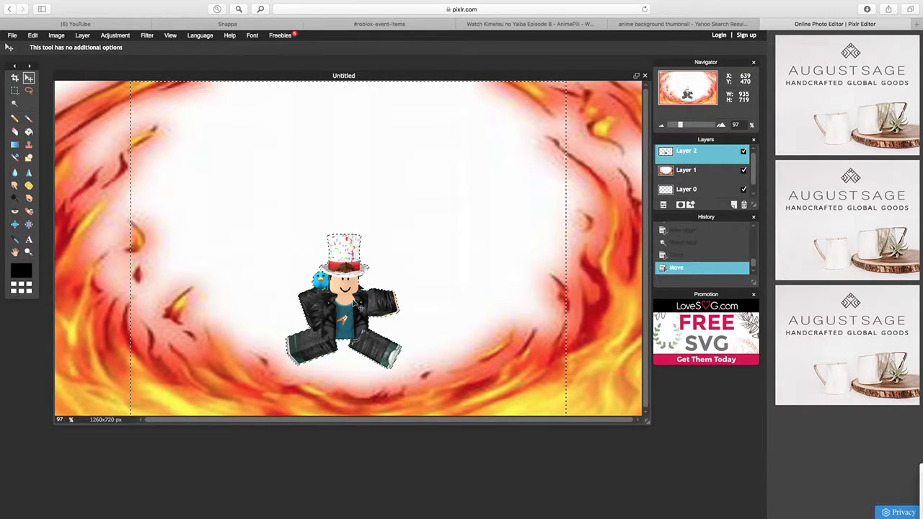
drag(374, 304, 660, 246)
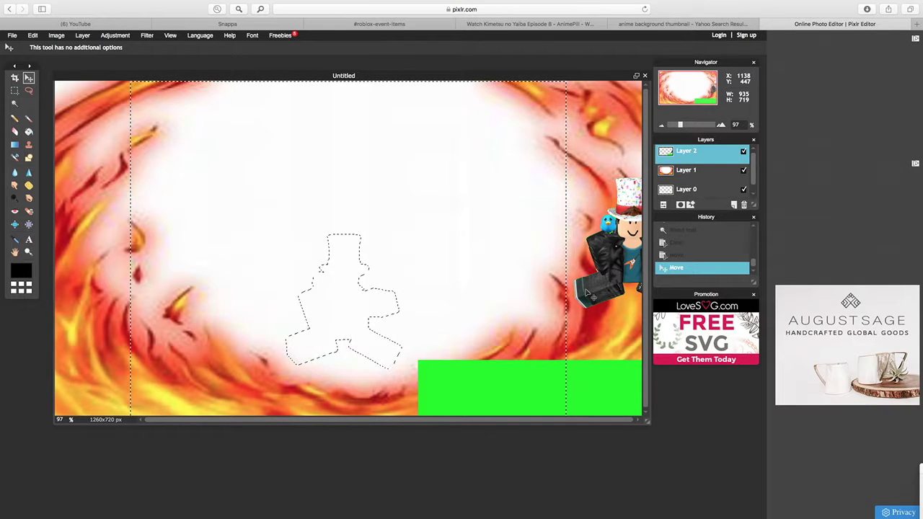
drag(503, 297, 159, 303)
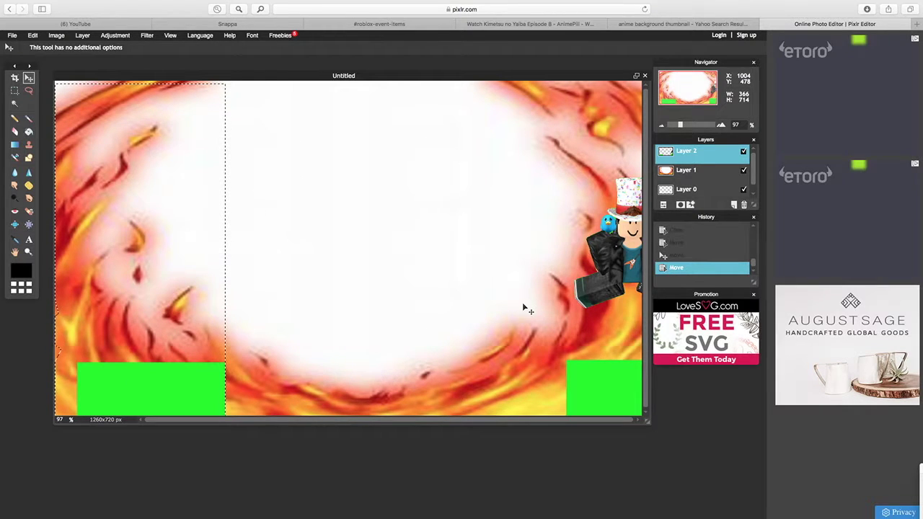
key(Delete)
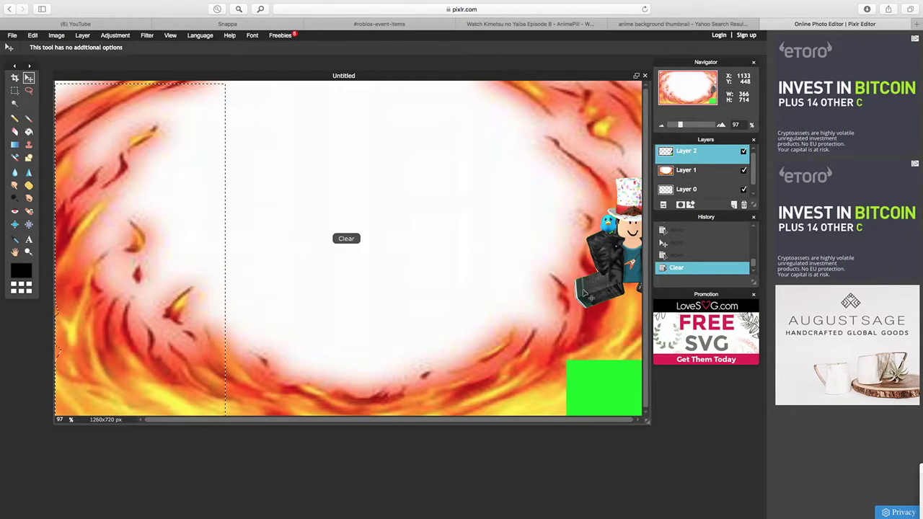
drag(589, 296, 374, 256)
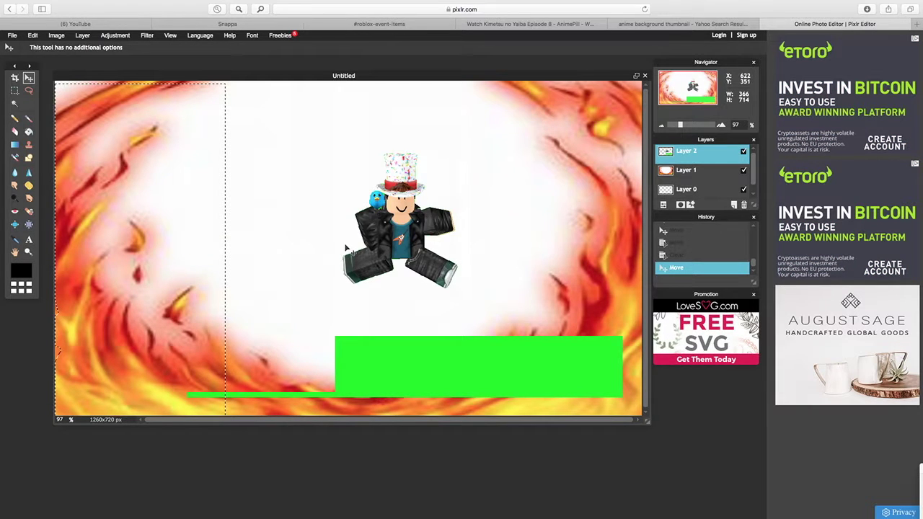
key(ctrl+t)
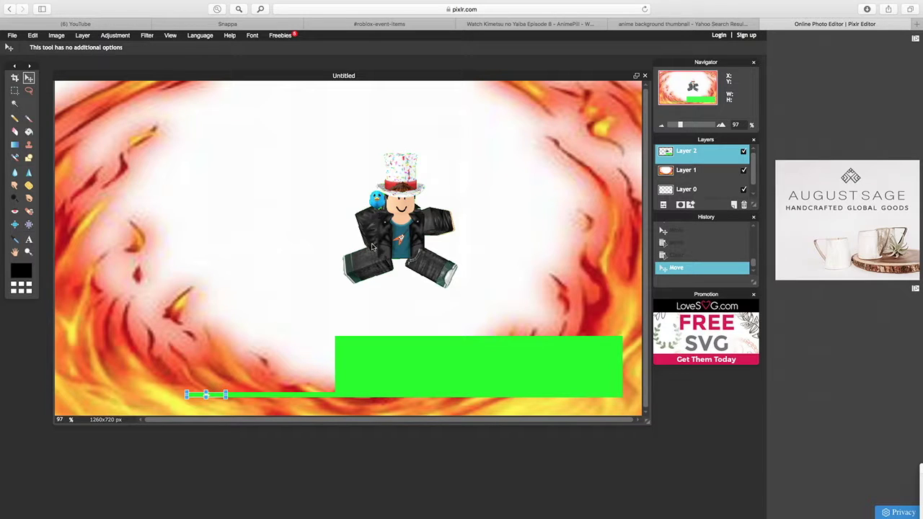
key(v)
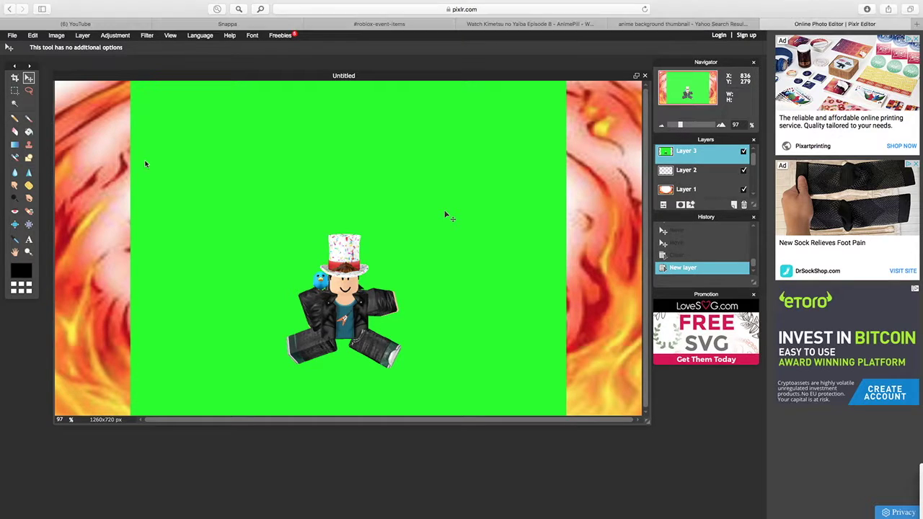
Magic-wand select Layer 3's green backdrop around the seated avatar and delete it
click(16, 105)
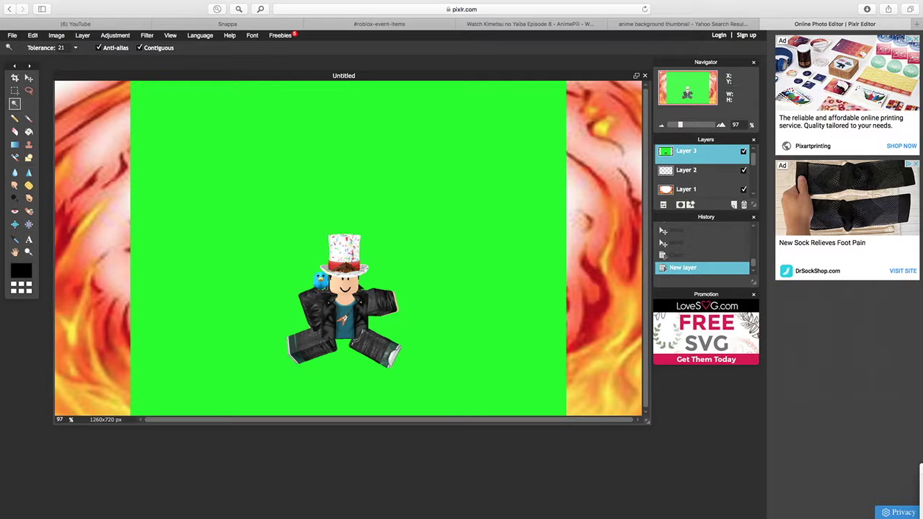
click(233, 211)
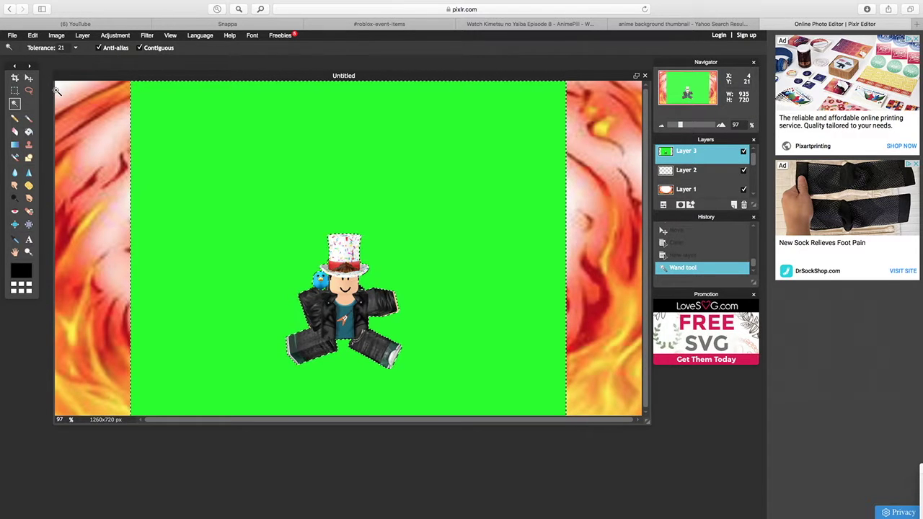
key(Delete)
click(28, 77)
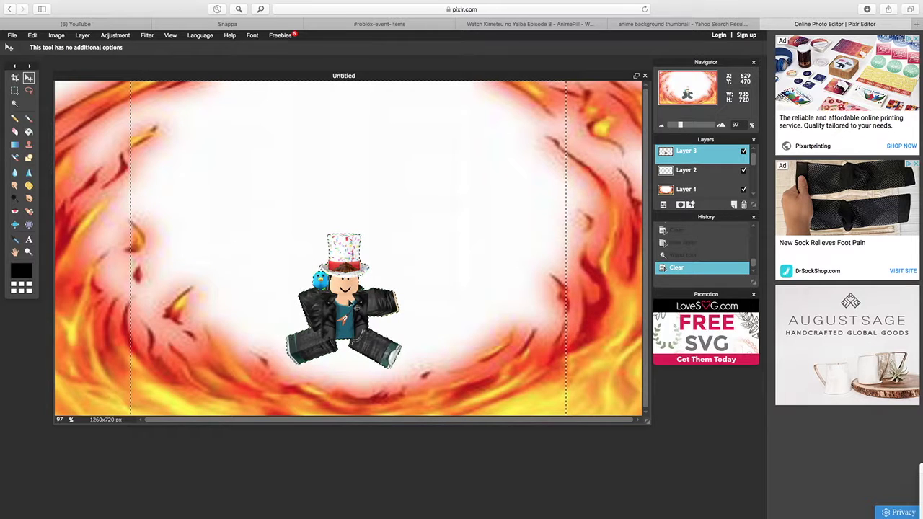
Drag the Layer 3 avatar up into the centre of the fire ring and apply the transform
drag(415, 314, 738, 291)
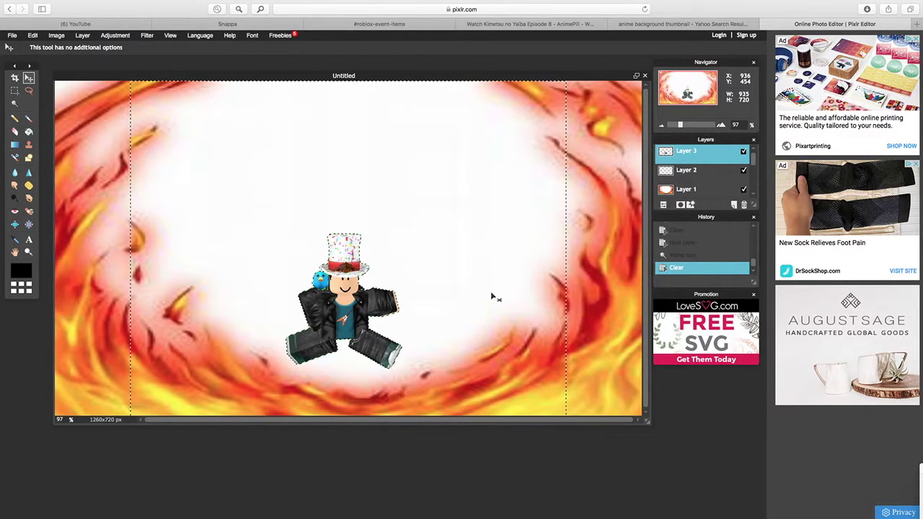
drag(349, 308, 615, 260)
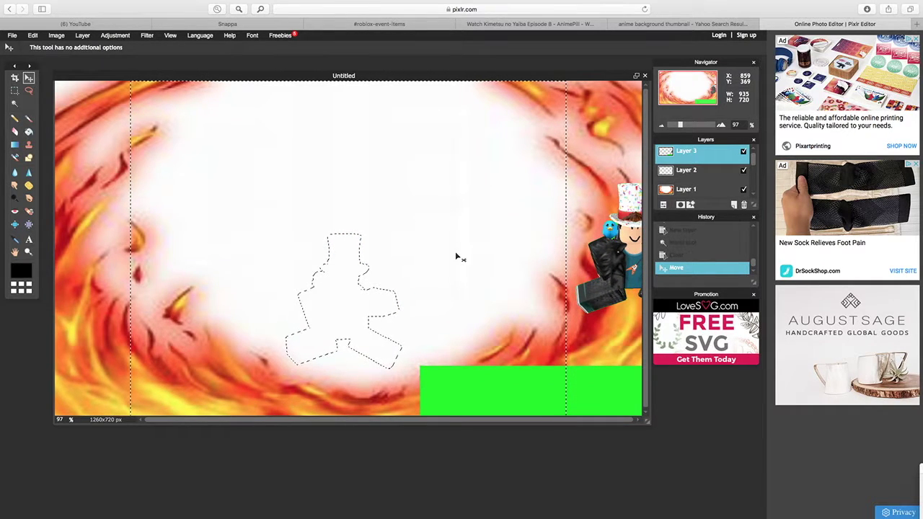
drag(445, 260, 61, 228)
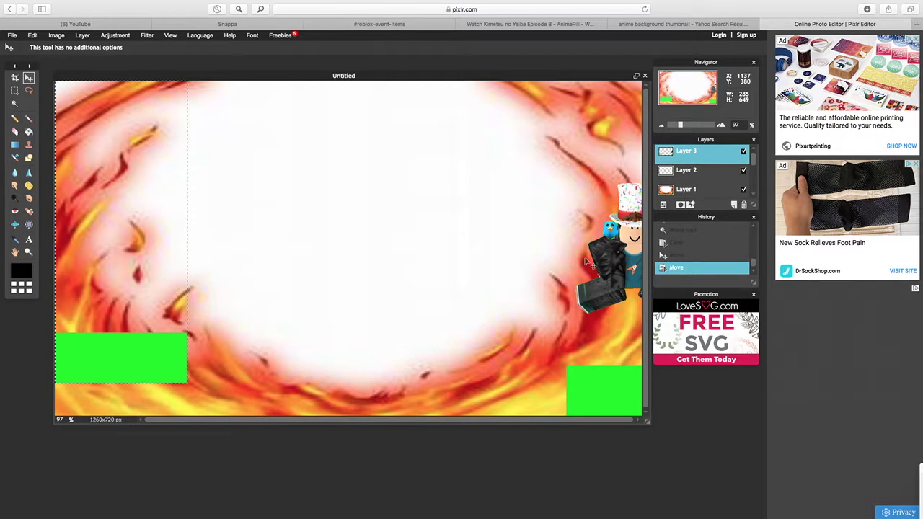
drag(596, 260, 335, 224)
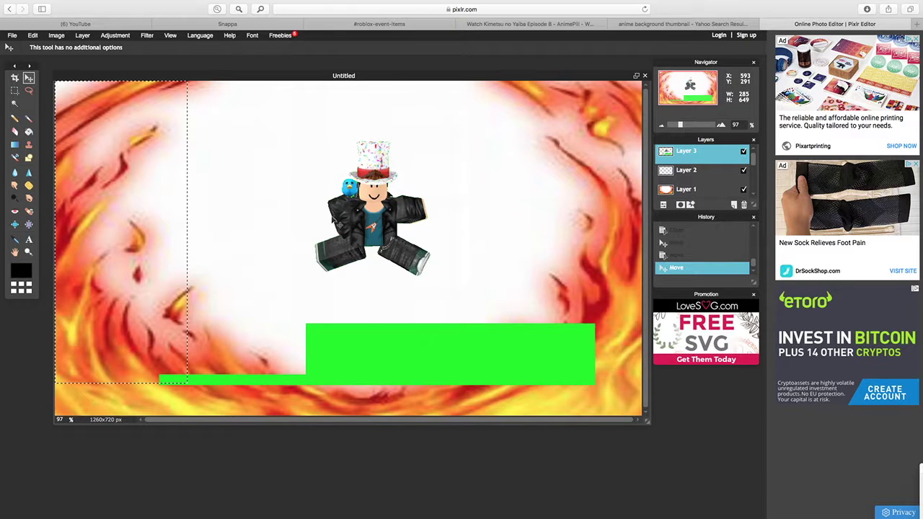
key(ctrl+t)
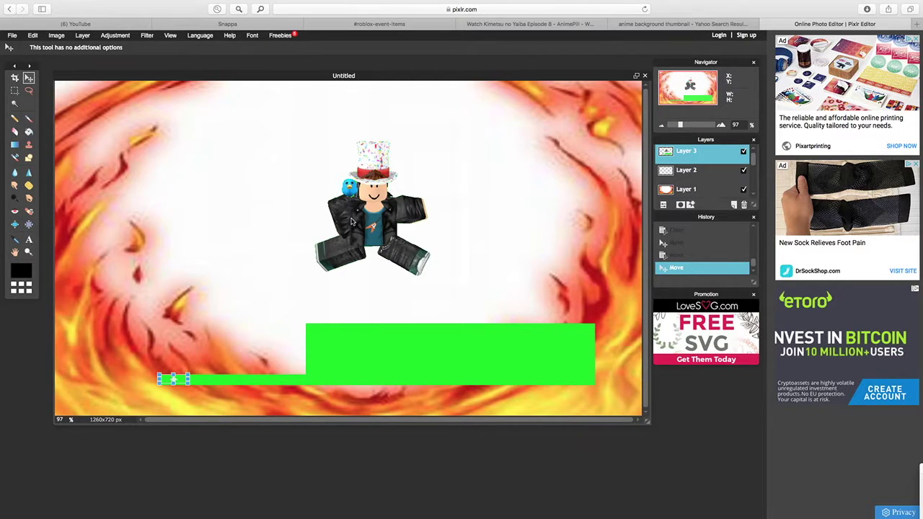
key(m)
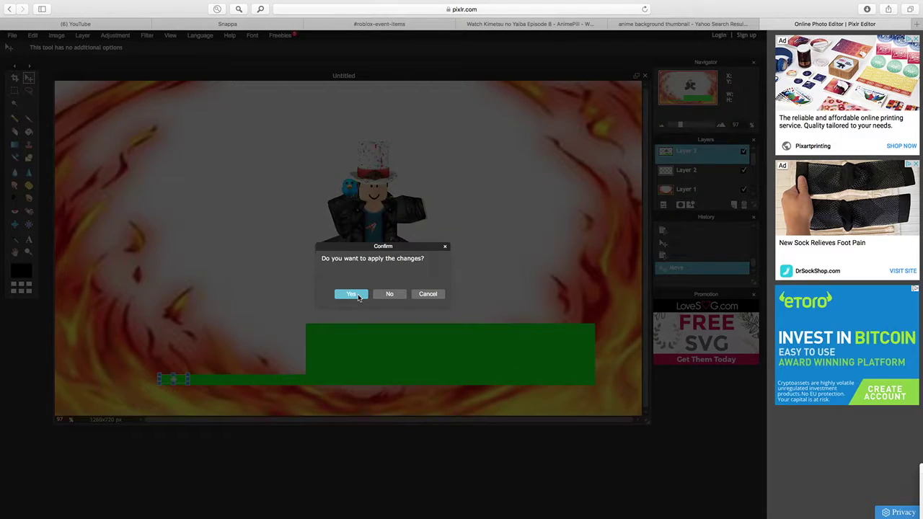